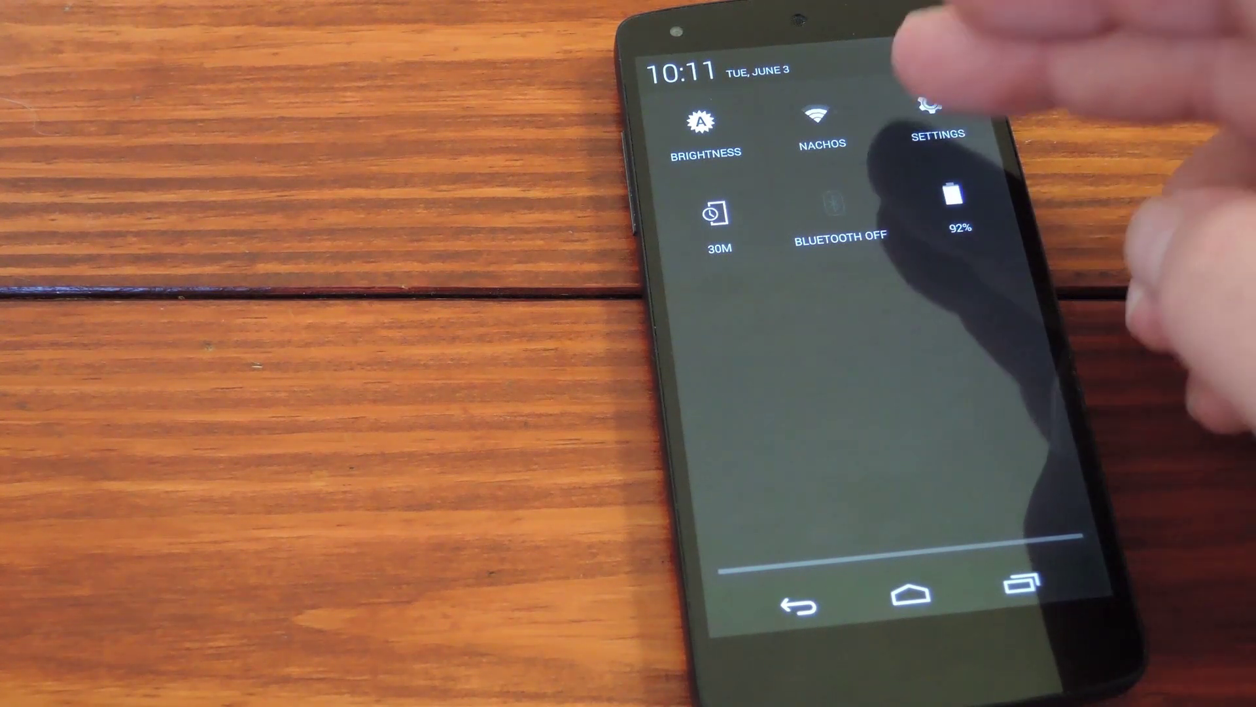
Step: Open the phone's Settings app from the expanded quick settings panel
click(930, 104)
Step: Check About phone shows Android 4.4.2 build KOT49H with developer mode already enabled, then return
scroll(850, 392, down, 15)
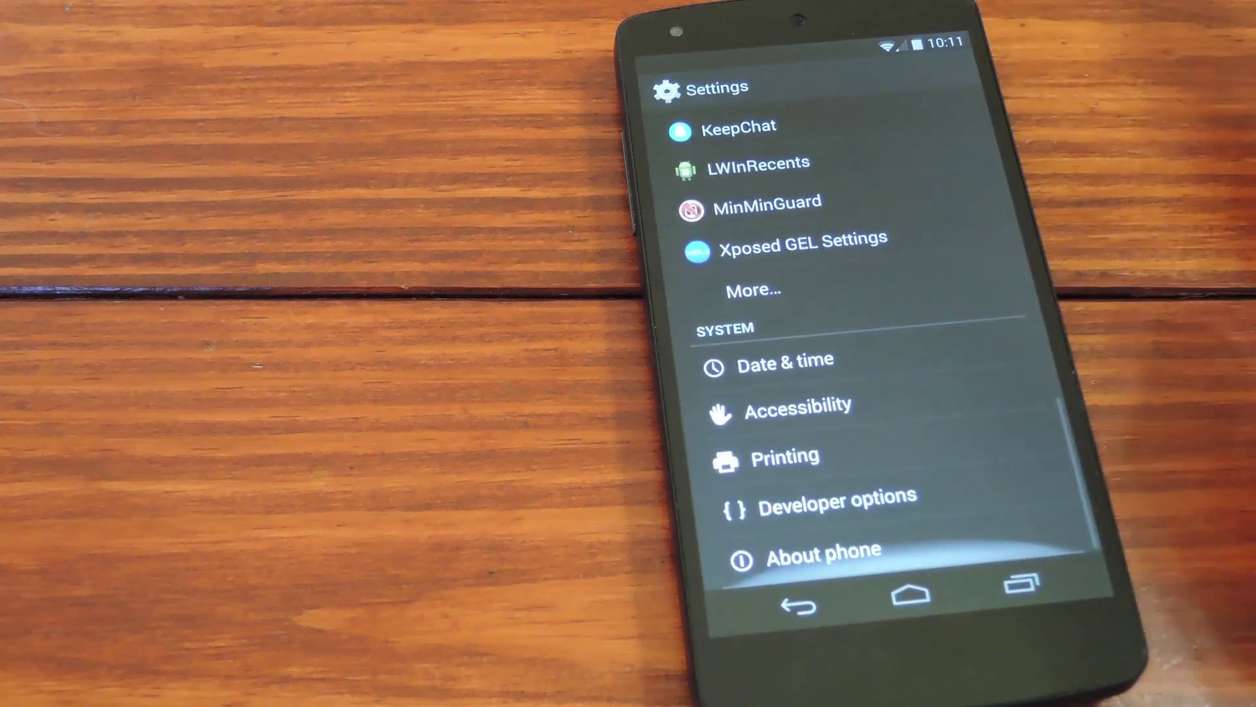
click(916, 553)
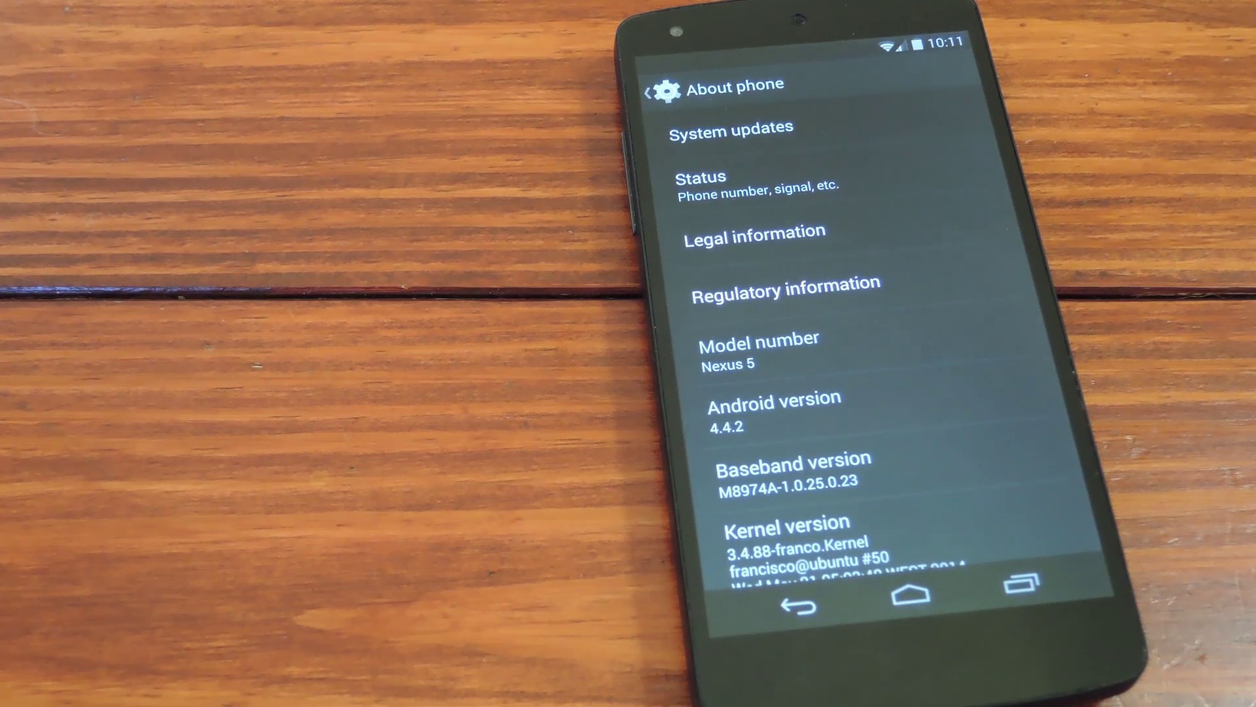
scroll(981, 504, down, 2)
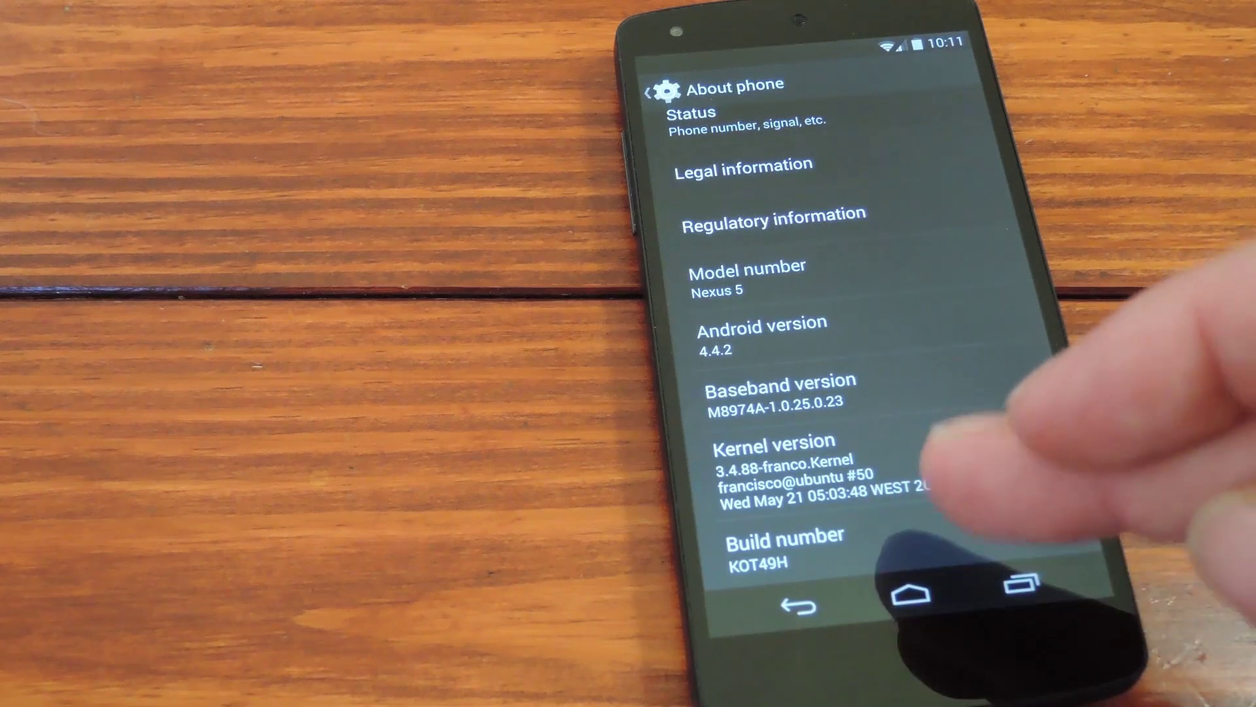
click(929, 543)
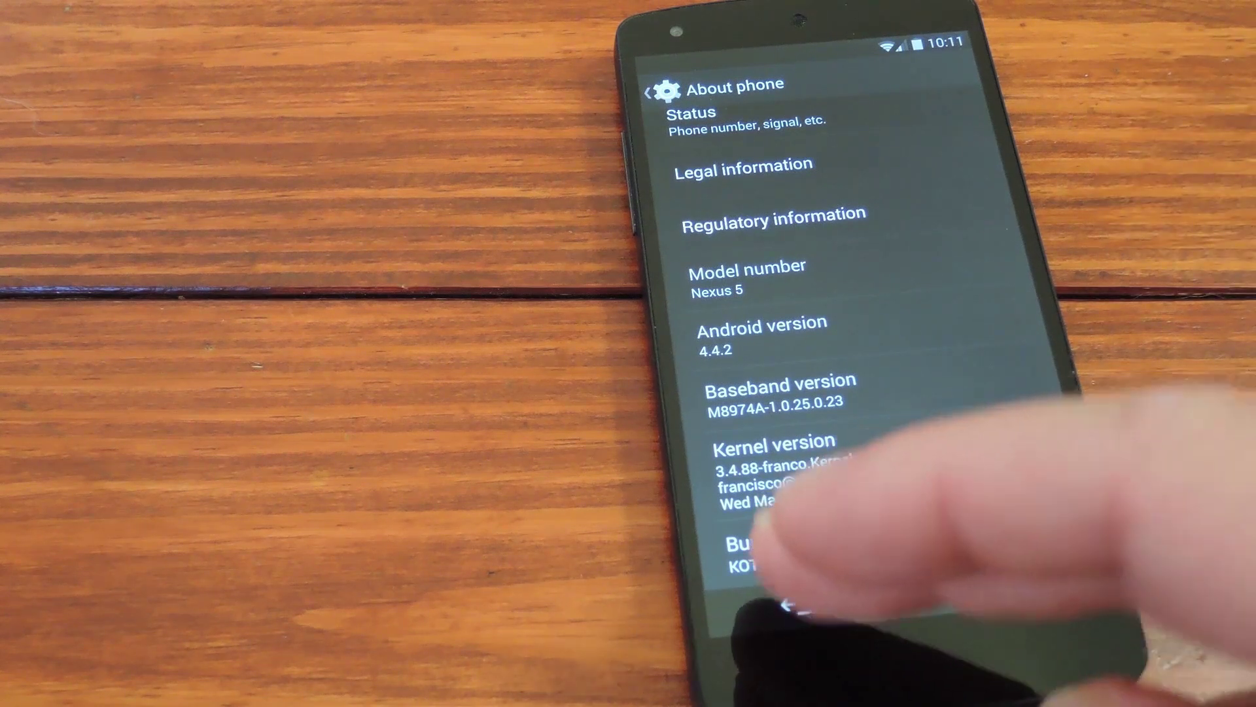
click(792, 605)
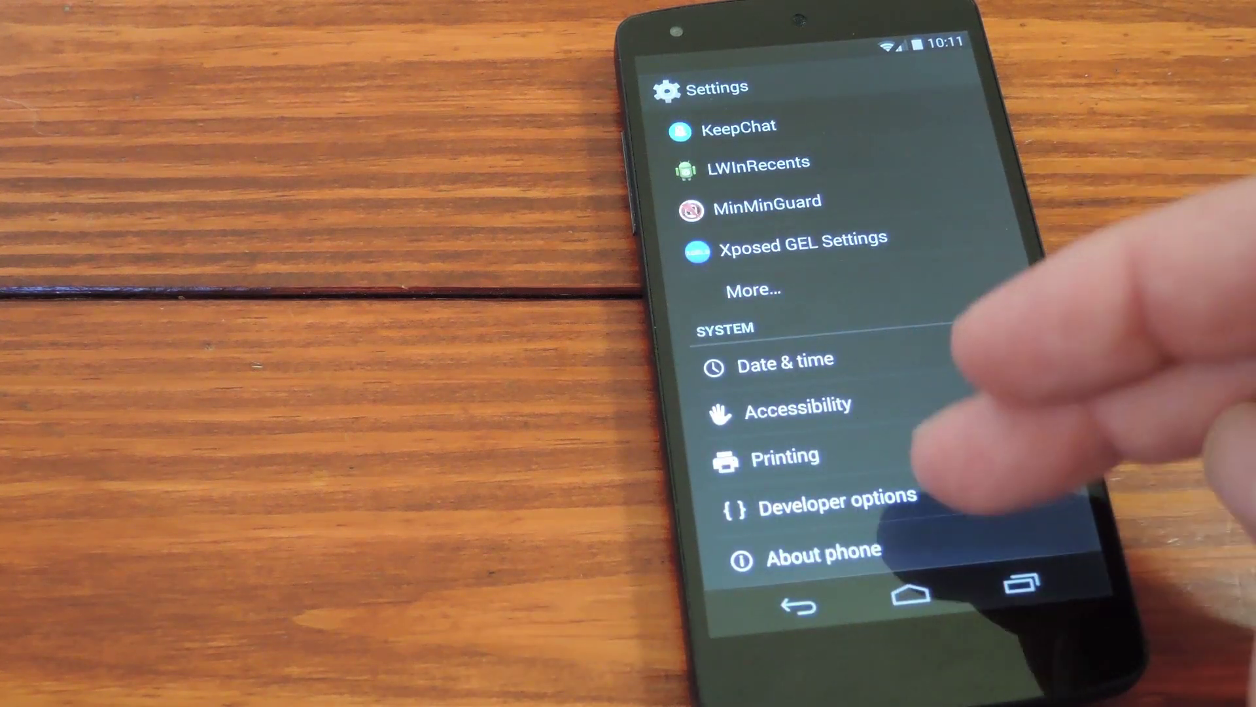
Step: Enable USB debugging in Developer options and allow it in the confirmation dialog
click(929, 504)
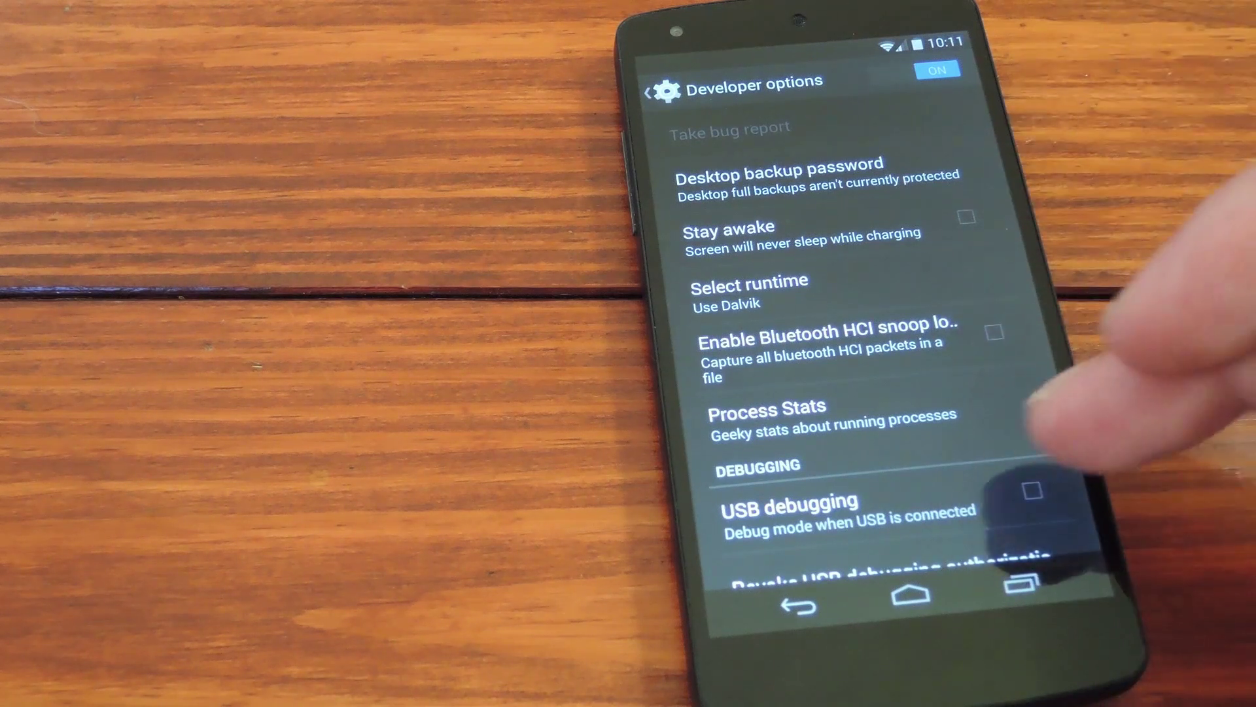
click(1032, 491)
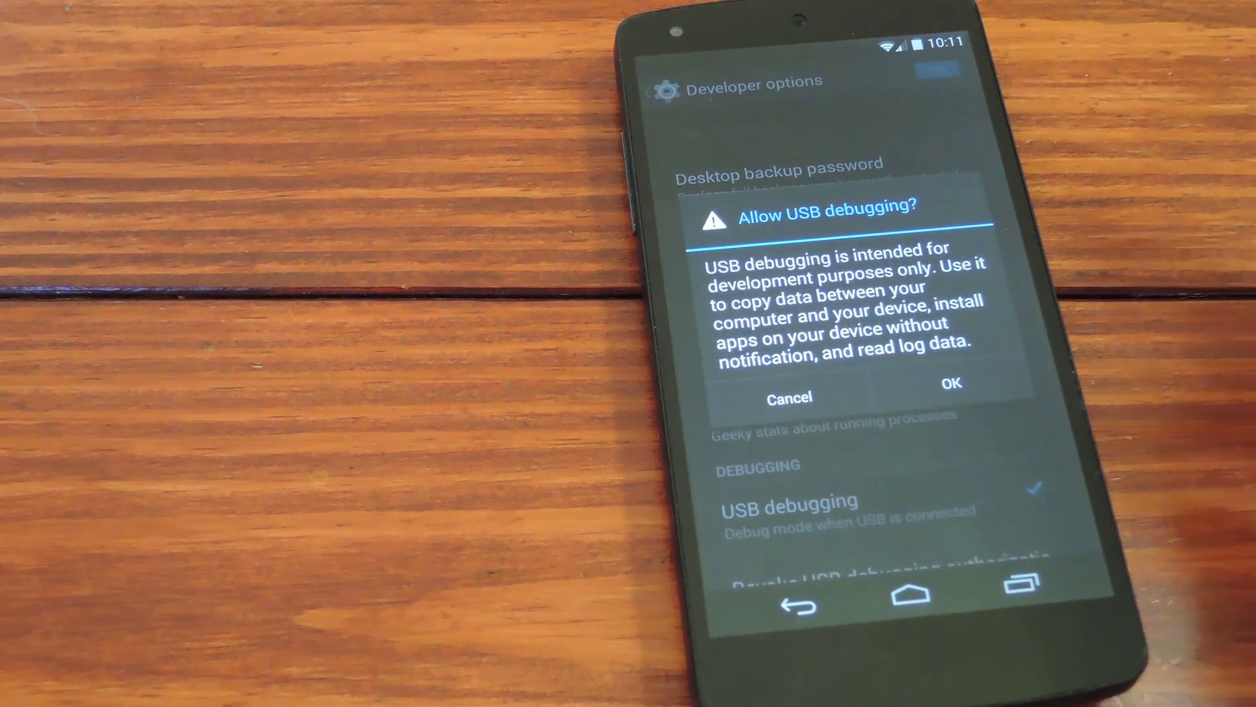
click(952, 382)
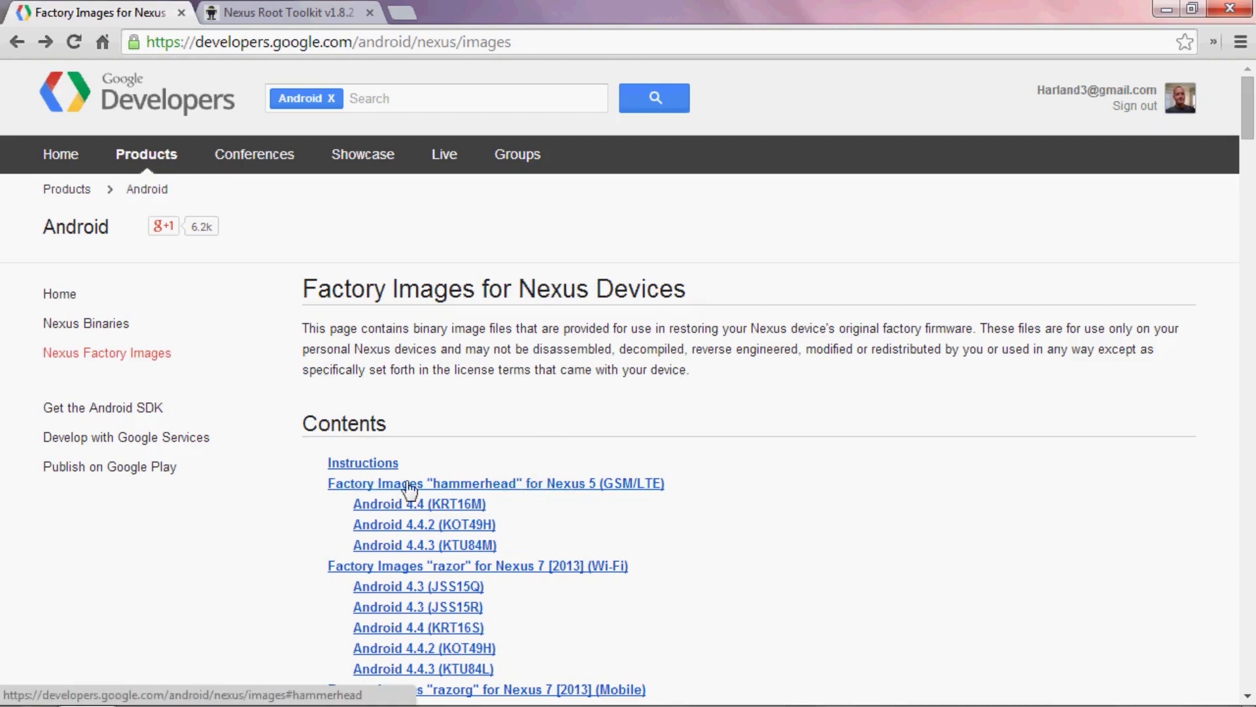
Step: Jump to the 'Factory Images "hammerhead" for Nexus 5 (GSM/LTE)' section
click(576, 485)
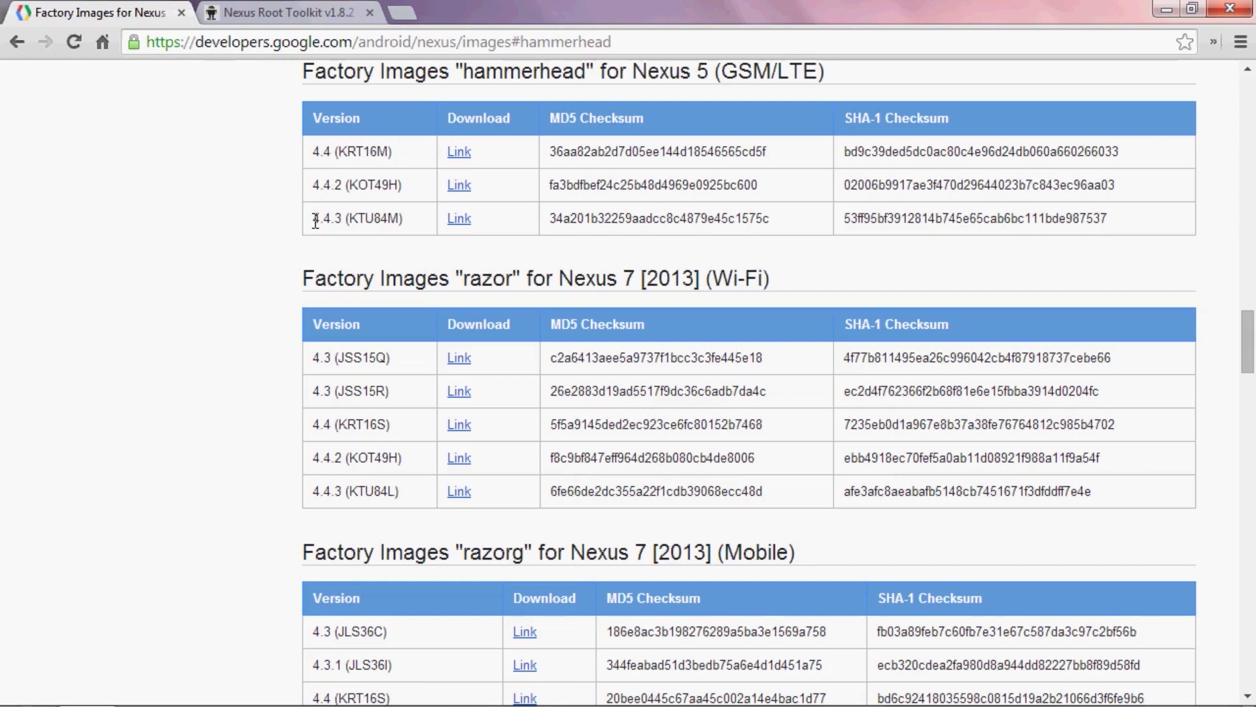
Step: Copy the 4.4.3 (KTU84M) image's MD5 checksum and start downloading that factory image
drag(312, 220, 413, 224)
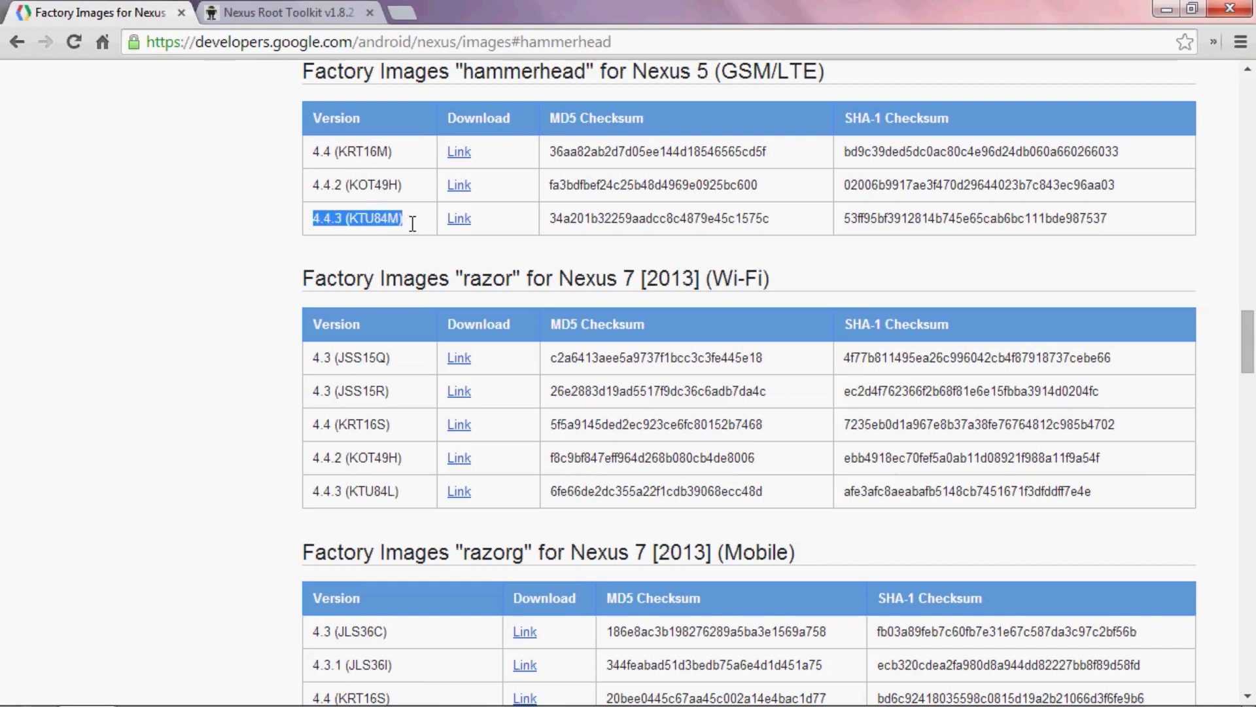
click(412, 224)
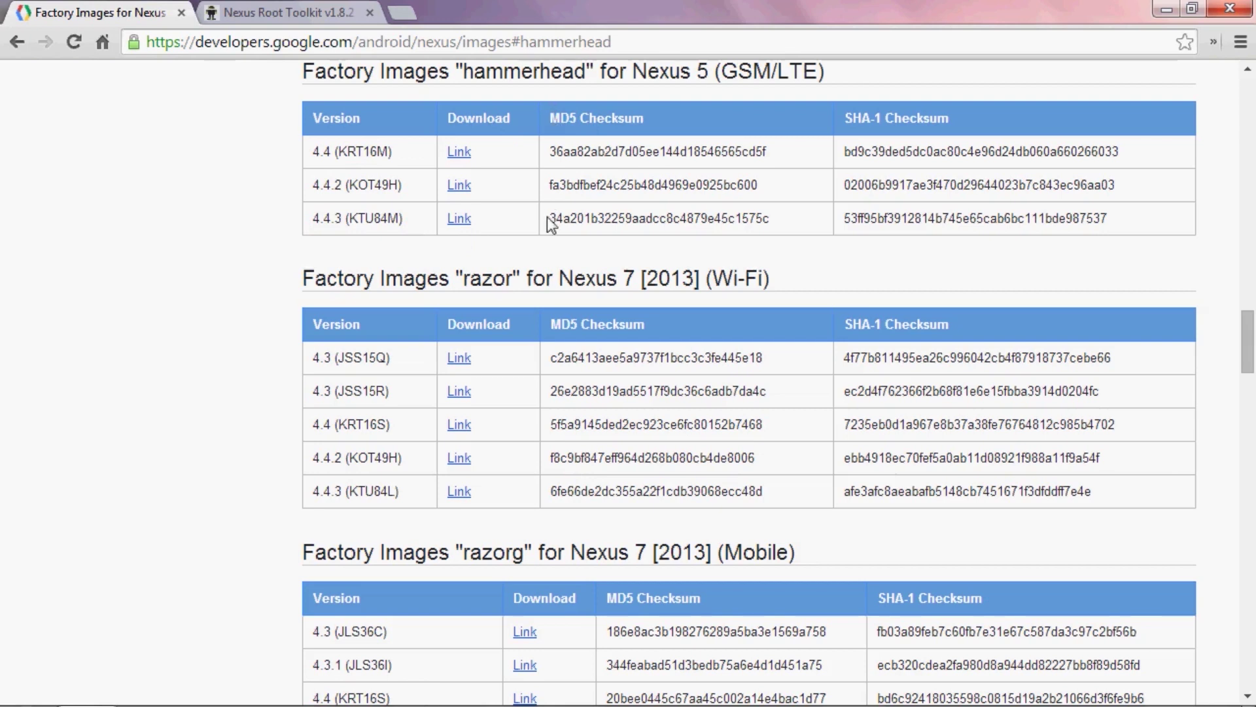
drag(553, 218, 778, 219)
right_click(716, 223)
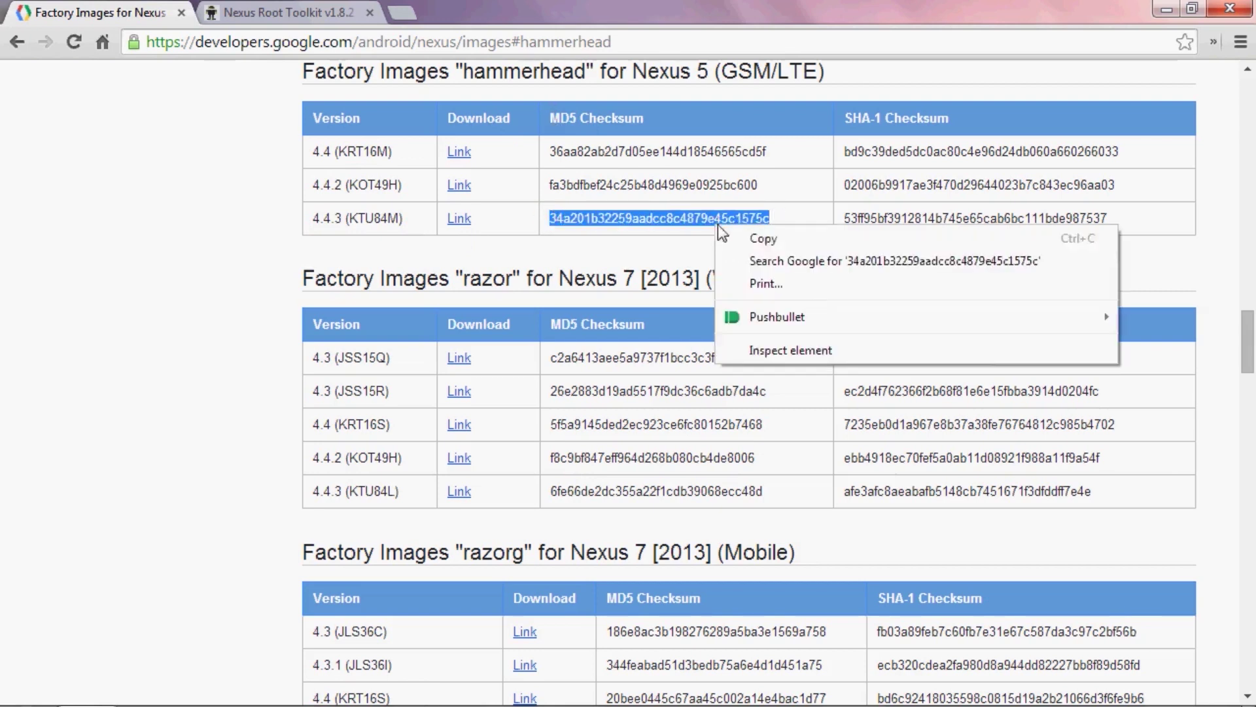
click(787, 251)
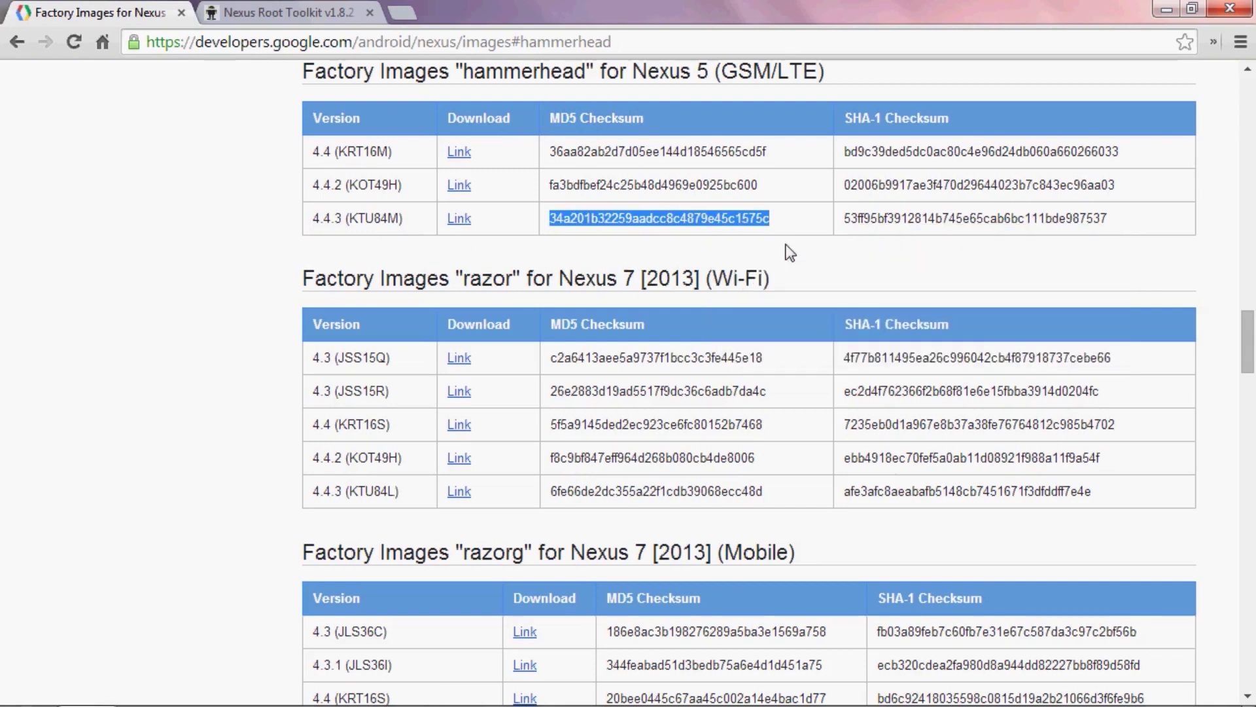
click(465, 223)
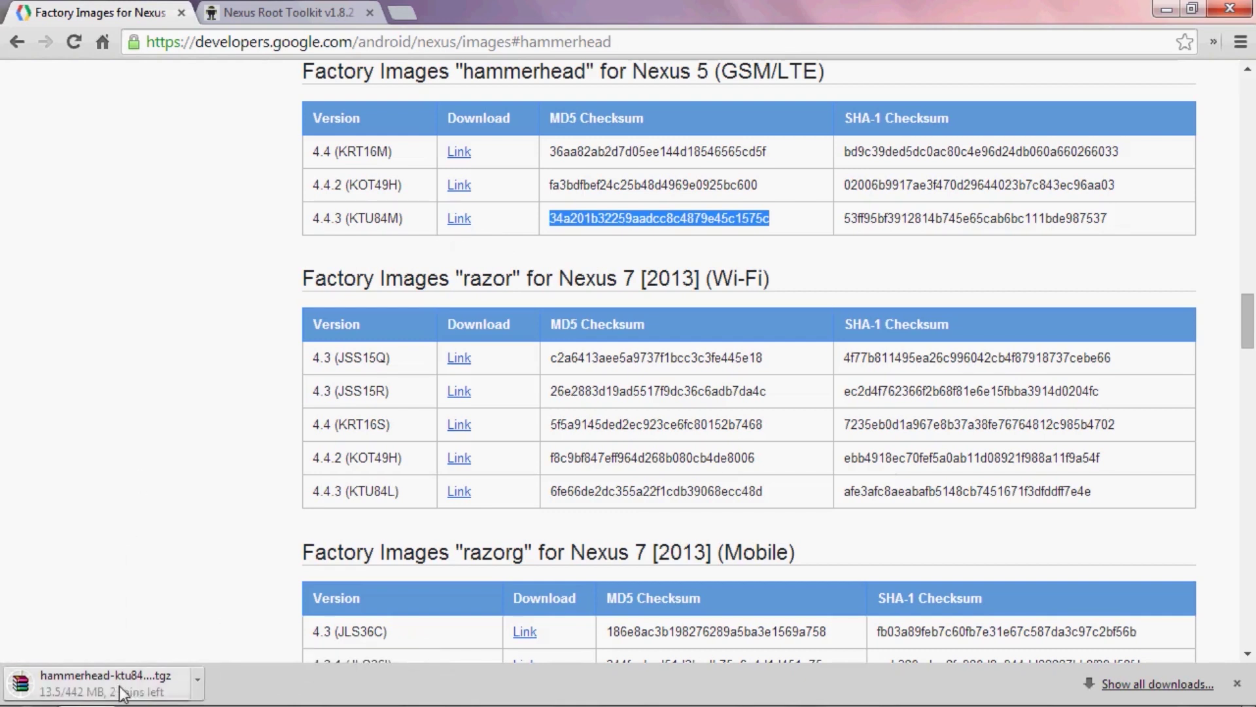
click(269, 13)
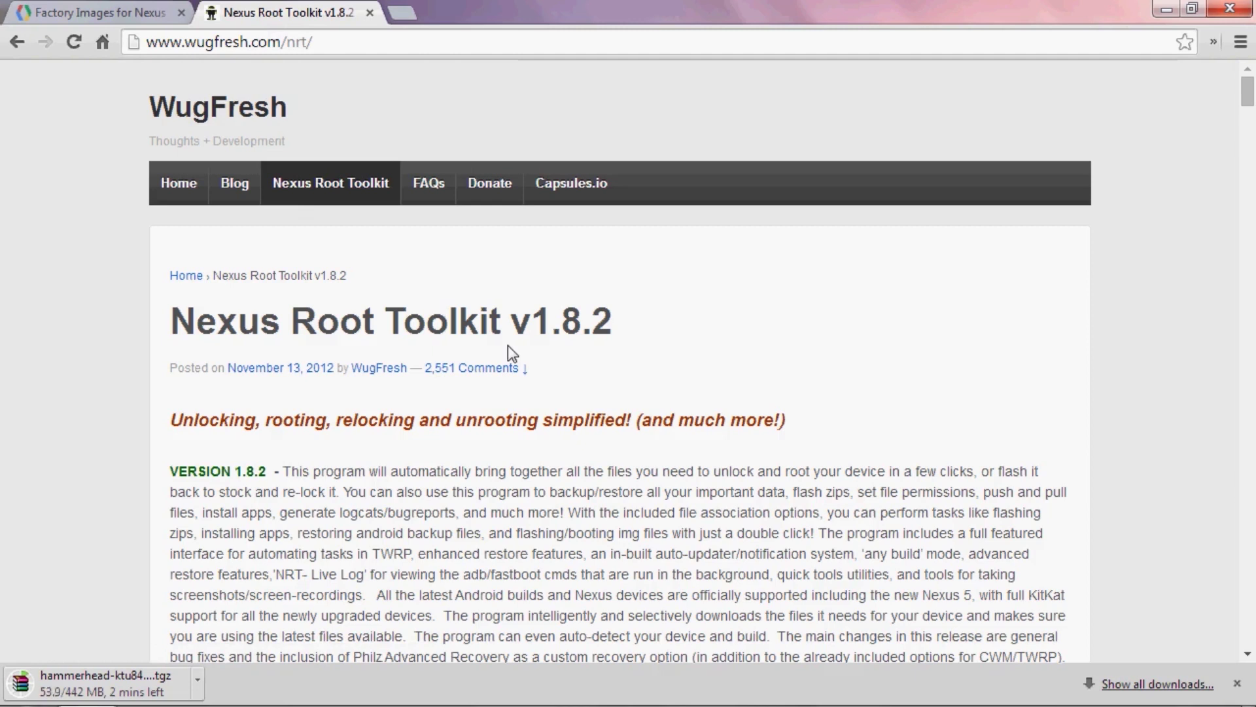
Step: Download NRT_v1.8.2.sfx.exe from the WugFresh page and run the unverified installer
scroll(508, 346, down, 15)
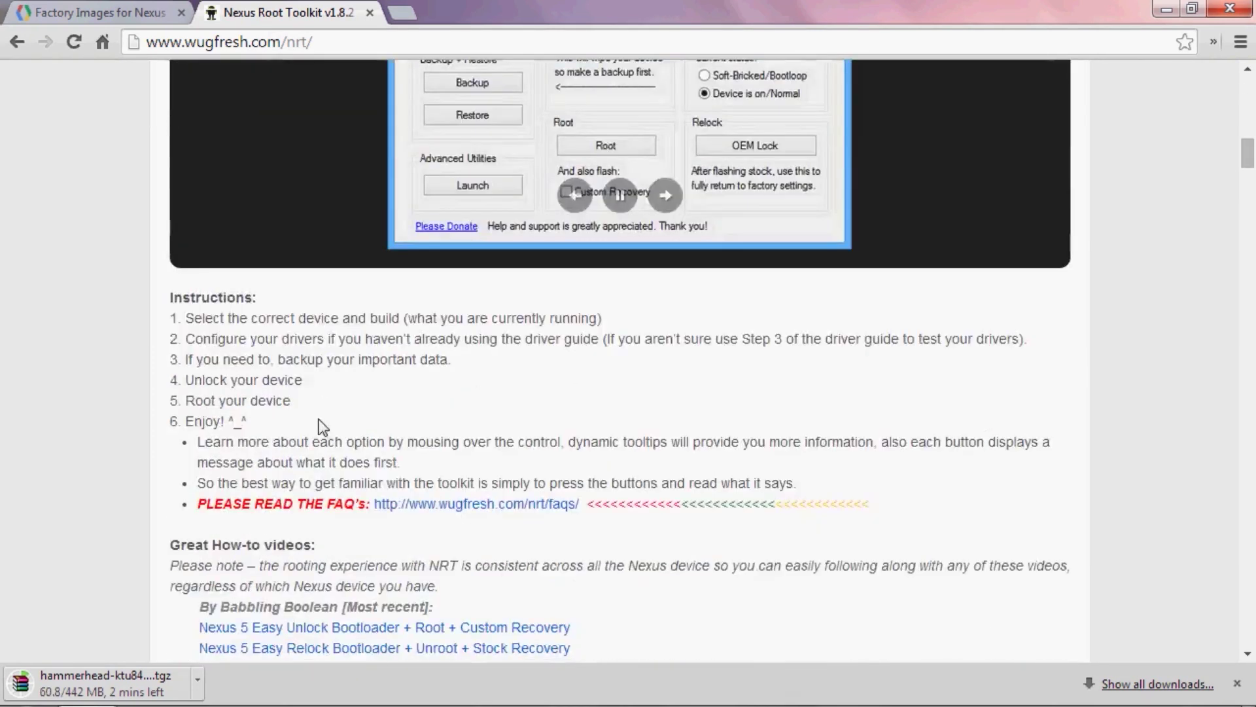
scroll(320, 426, down, 5)
click(244, 166)
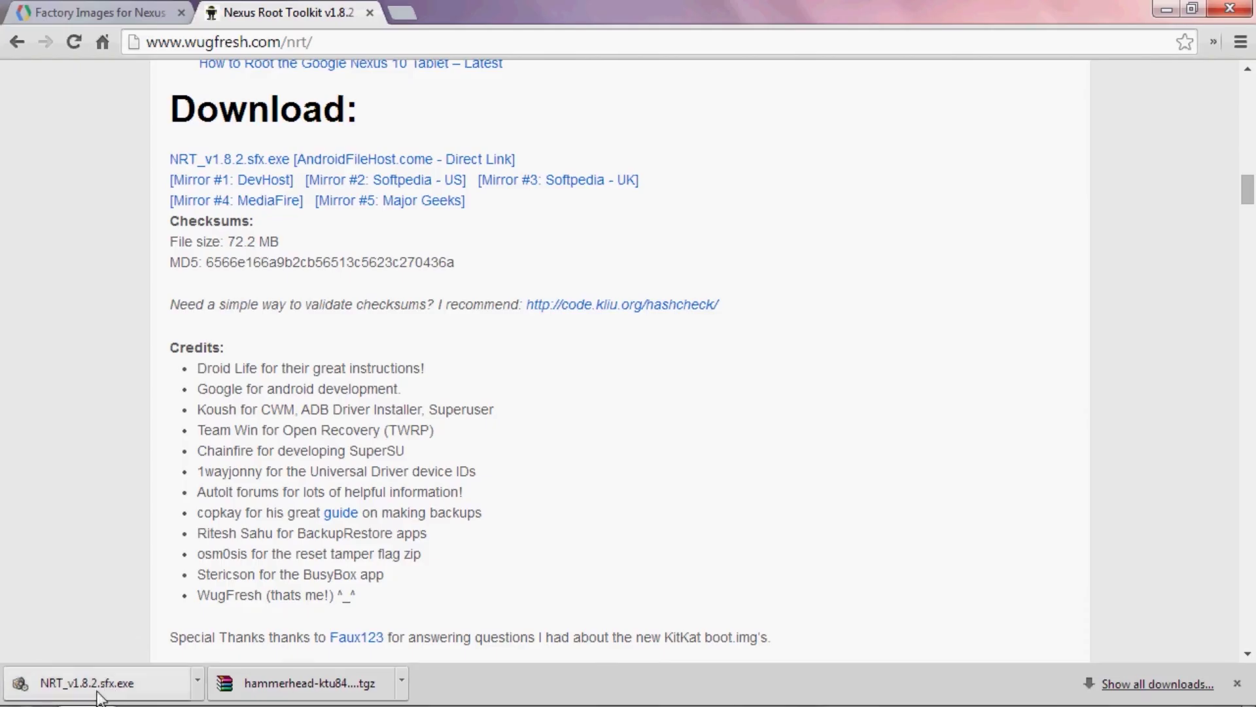
click(84, 692)
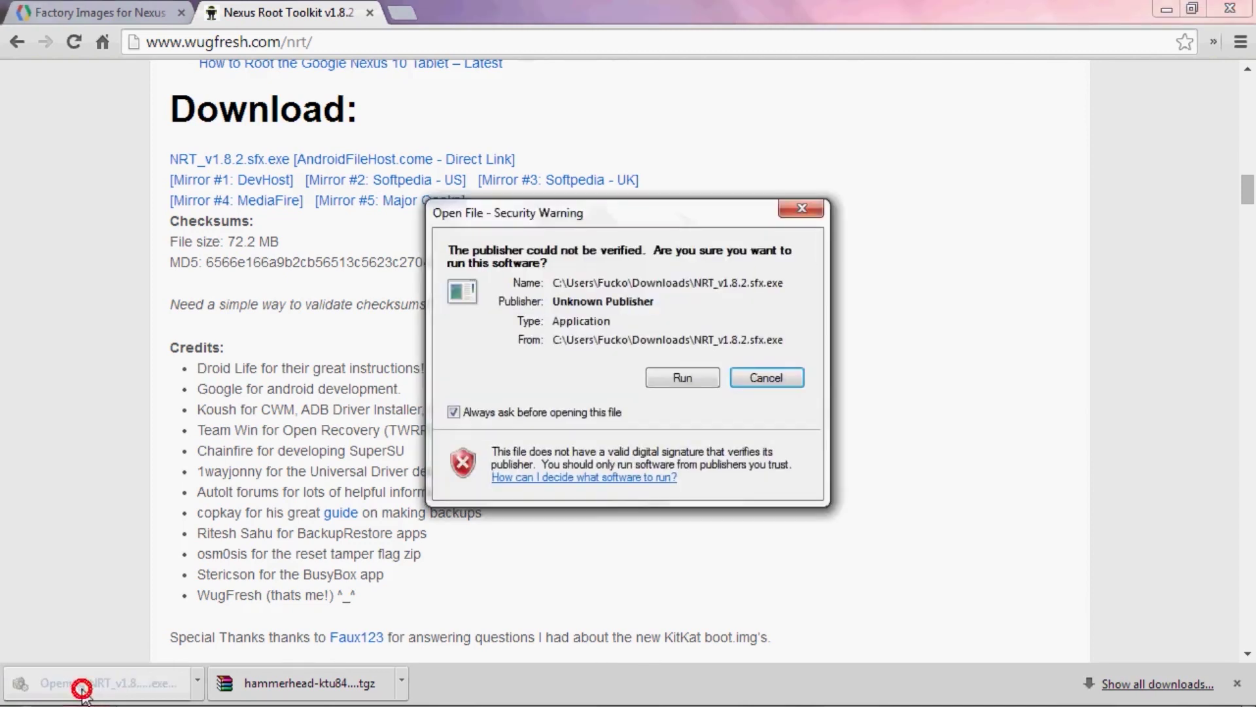
click(671, 383)
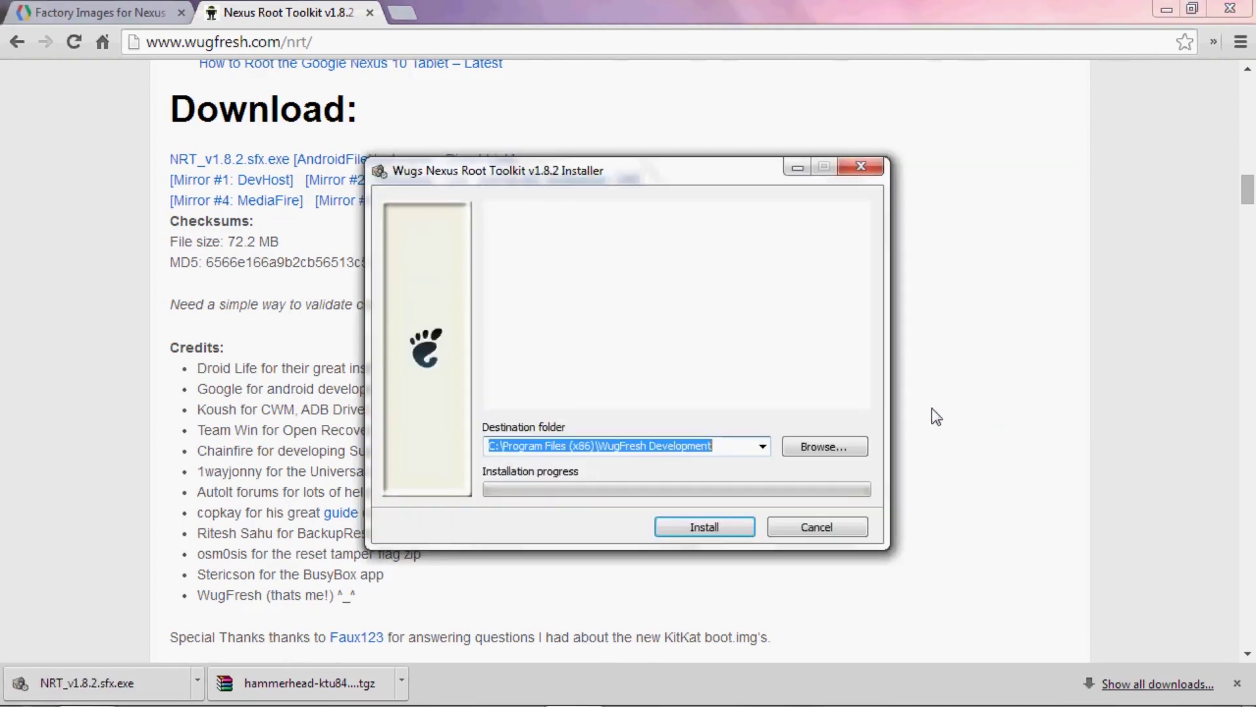
Step: Install the toolkit and apply Nexus 5 (LG D820, D821) with Android 4.4.2 build KOT49H
click(704, 527)
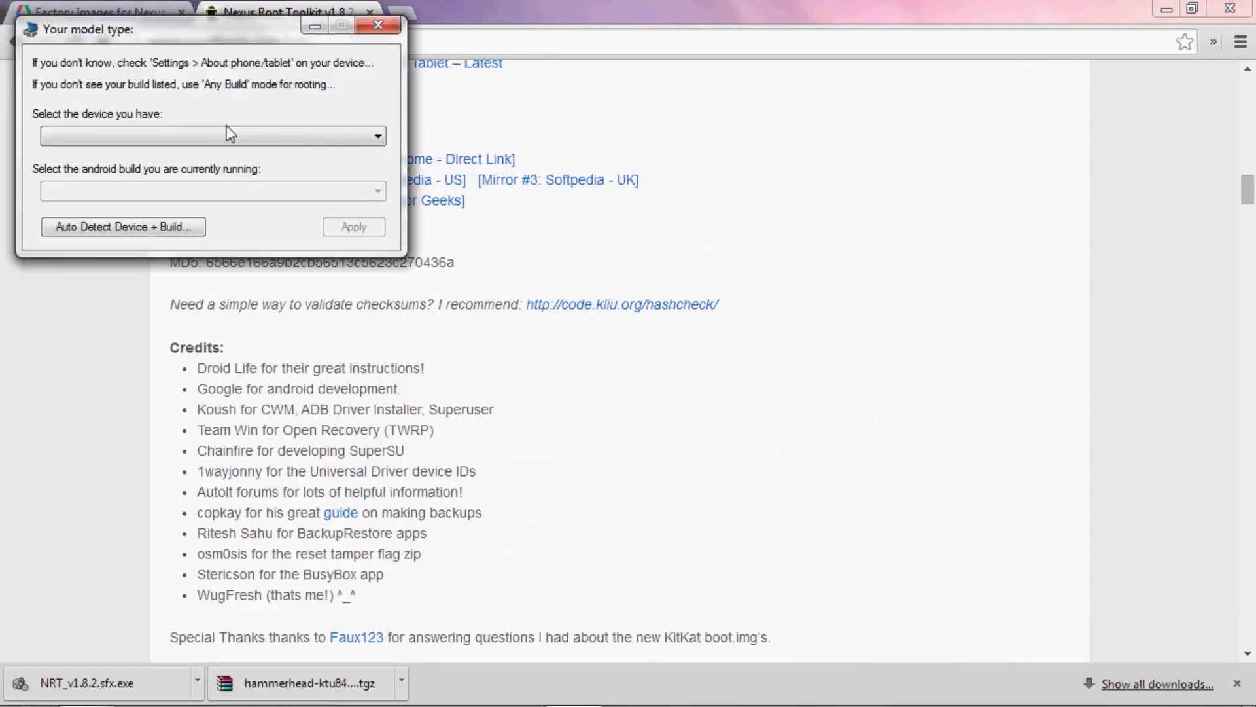
click(229, 141)
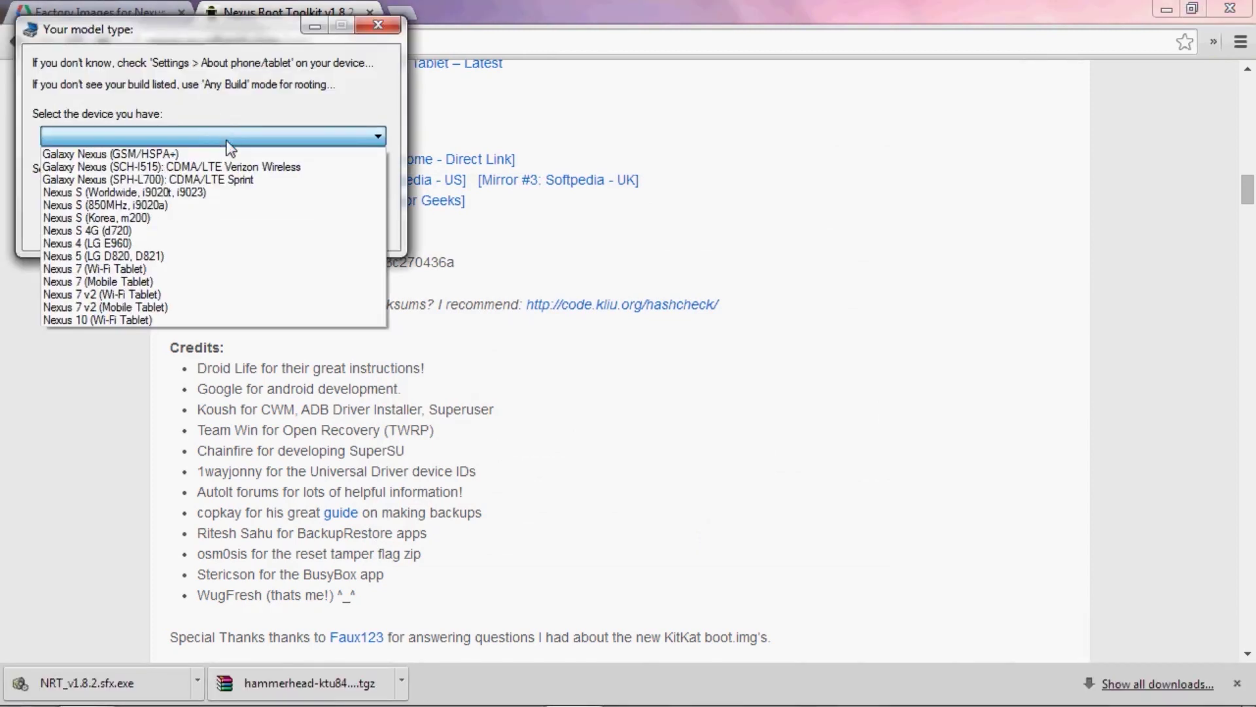
click(184, 256)
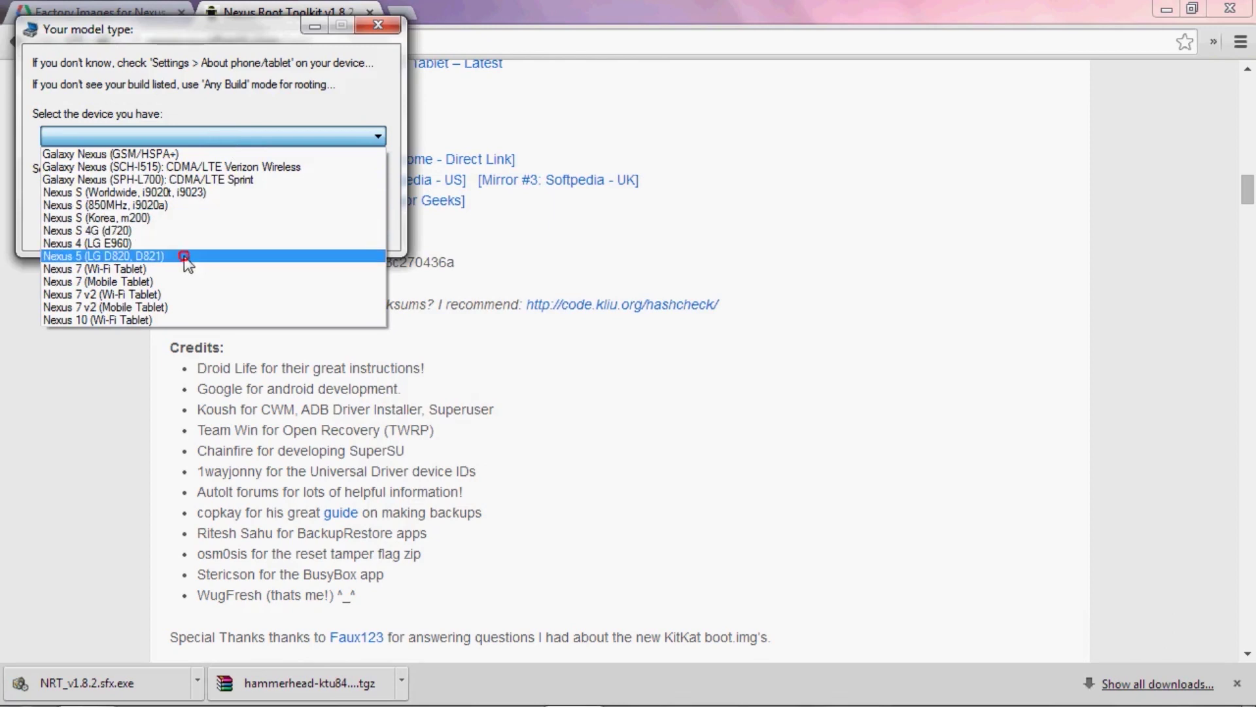
click(207, 189)
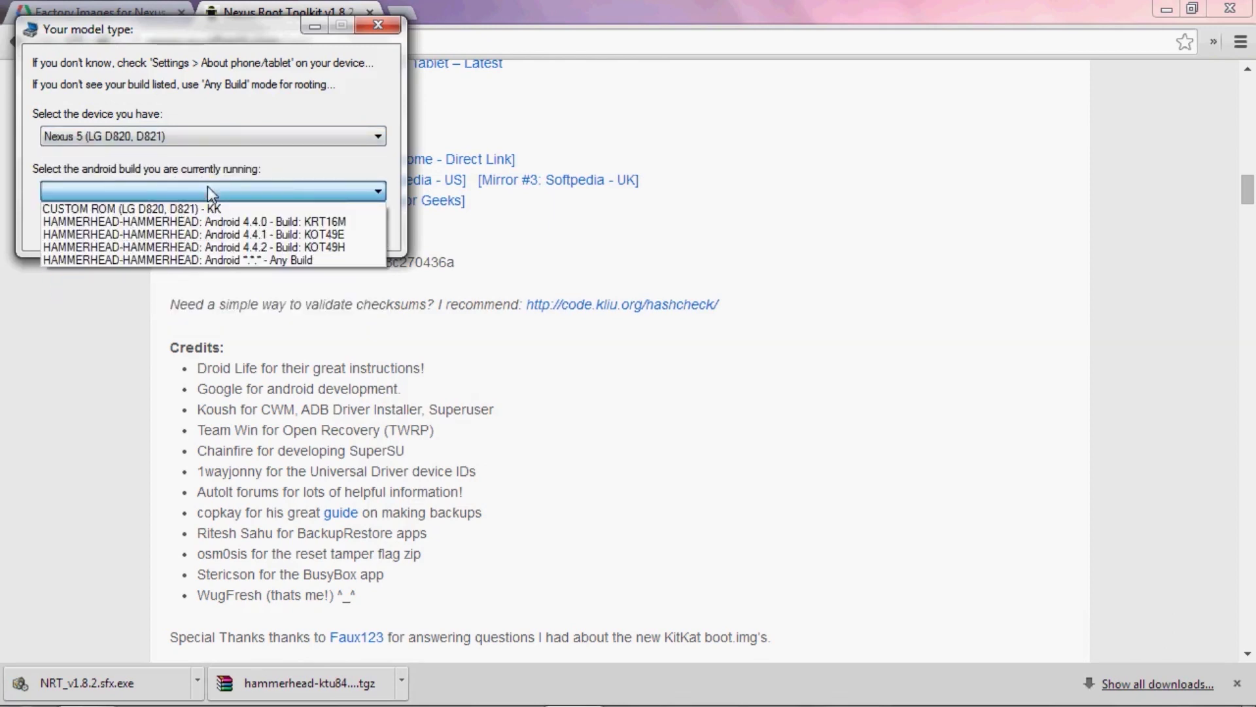
click(202, 248)
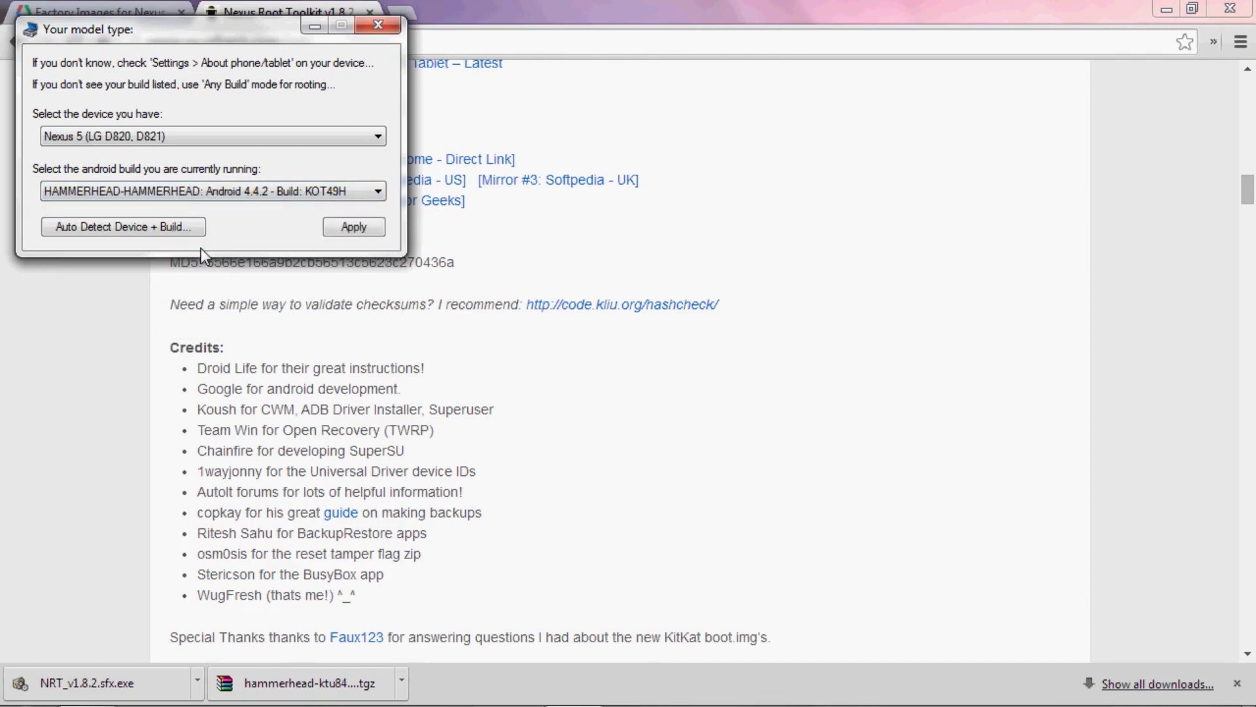
click(341, 230)
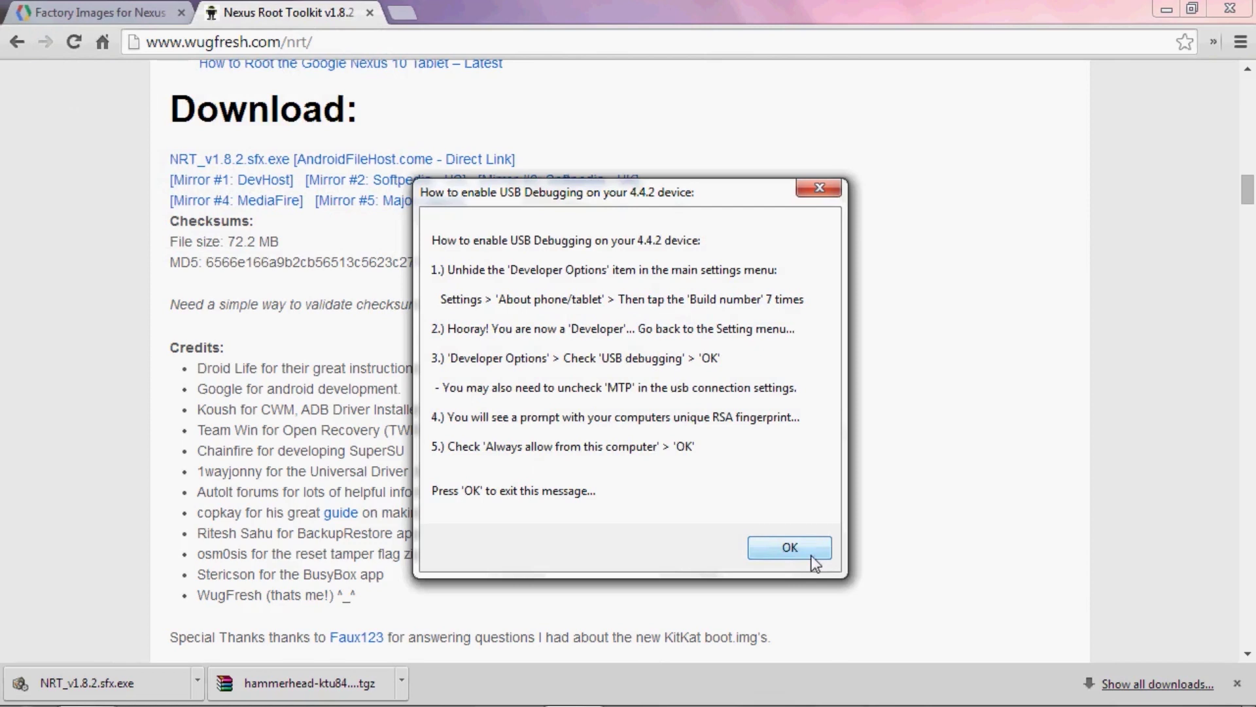
Step: Dismiss the USB debugging guide and accept downloading the modified boot image and other dependencies
click(808, 552)
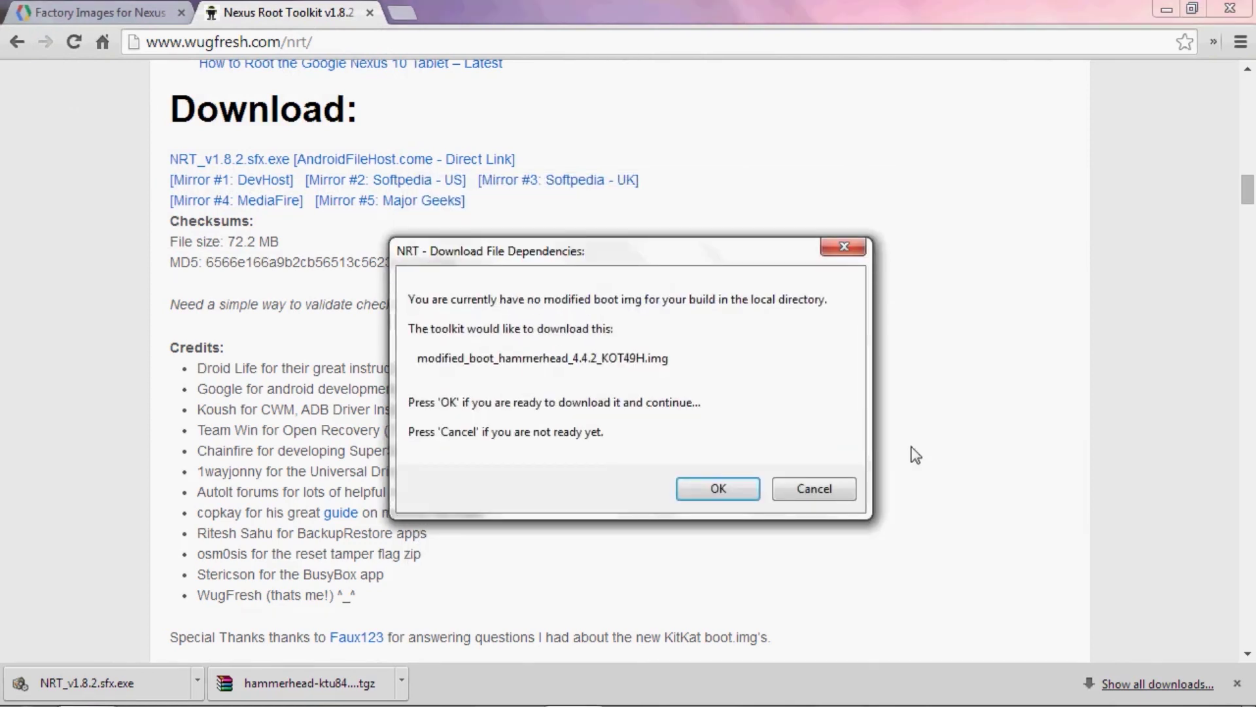
click(719, 492)
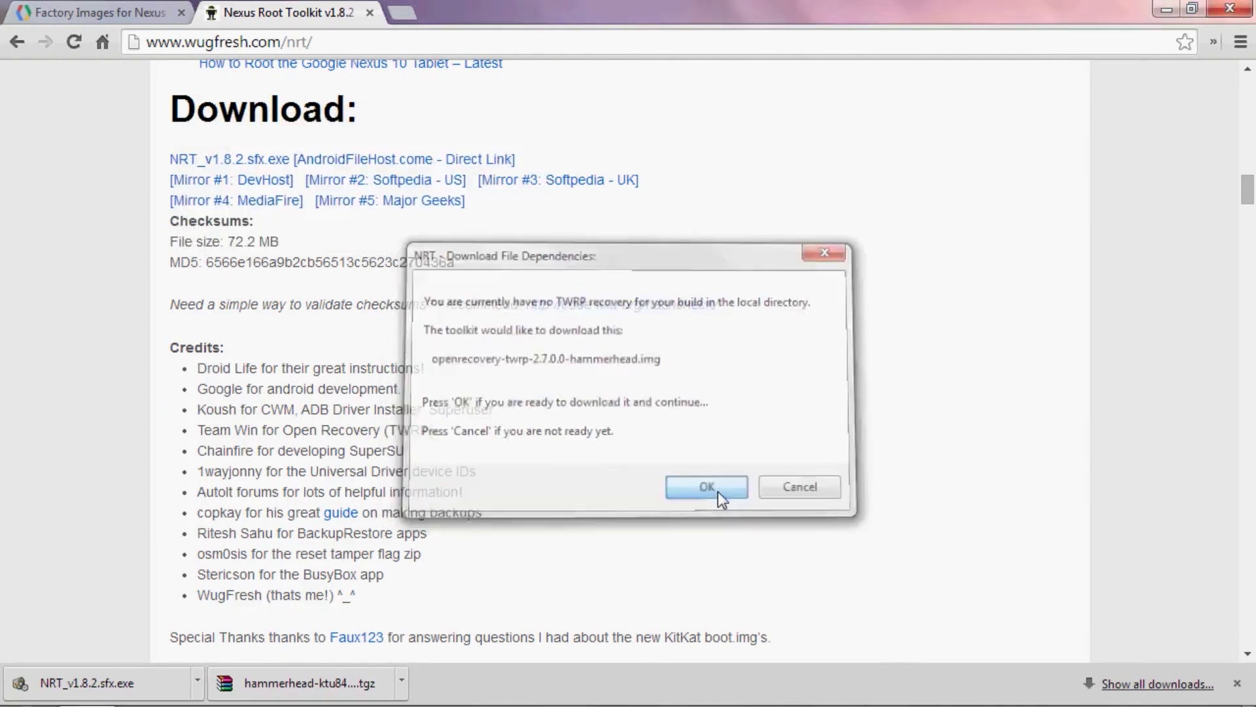
click(717, 494)
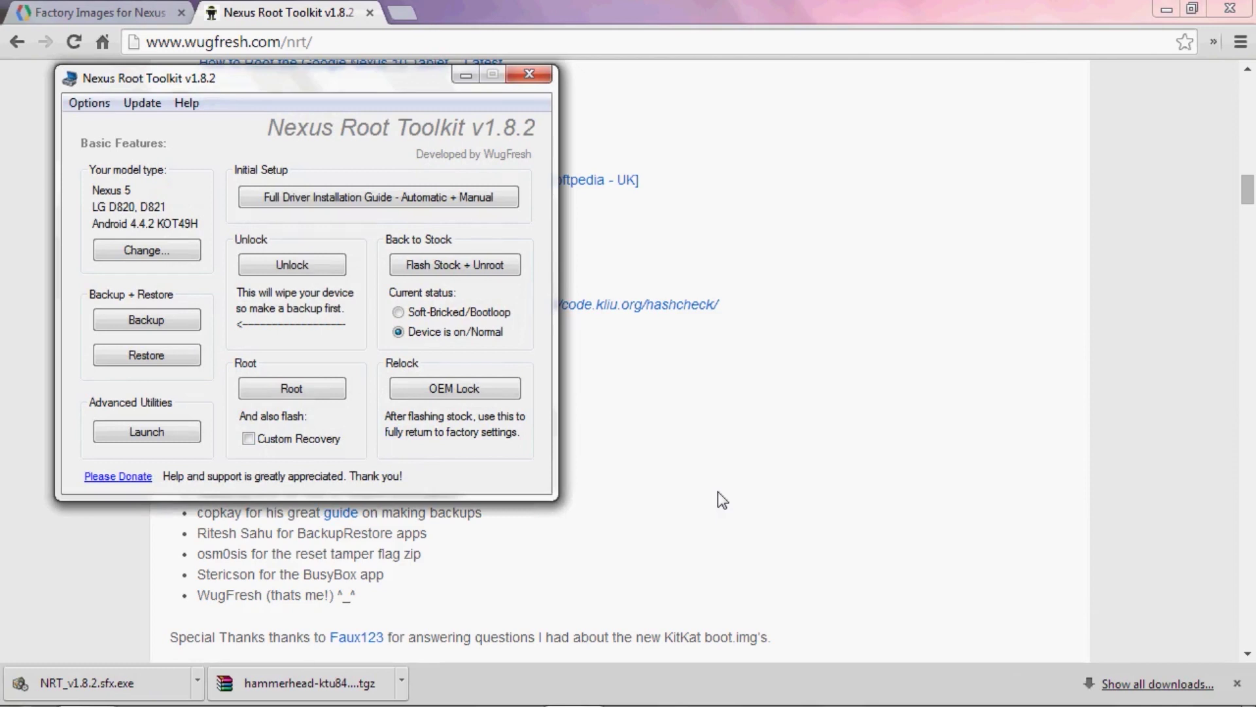
Step: Run the Universal ADB Driver installer from Step 3 of the driver guide, then close the guide
click(361, 195)
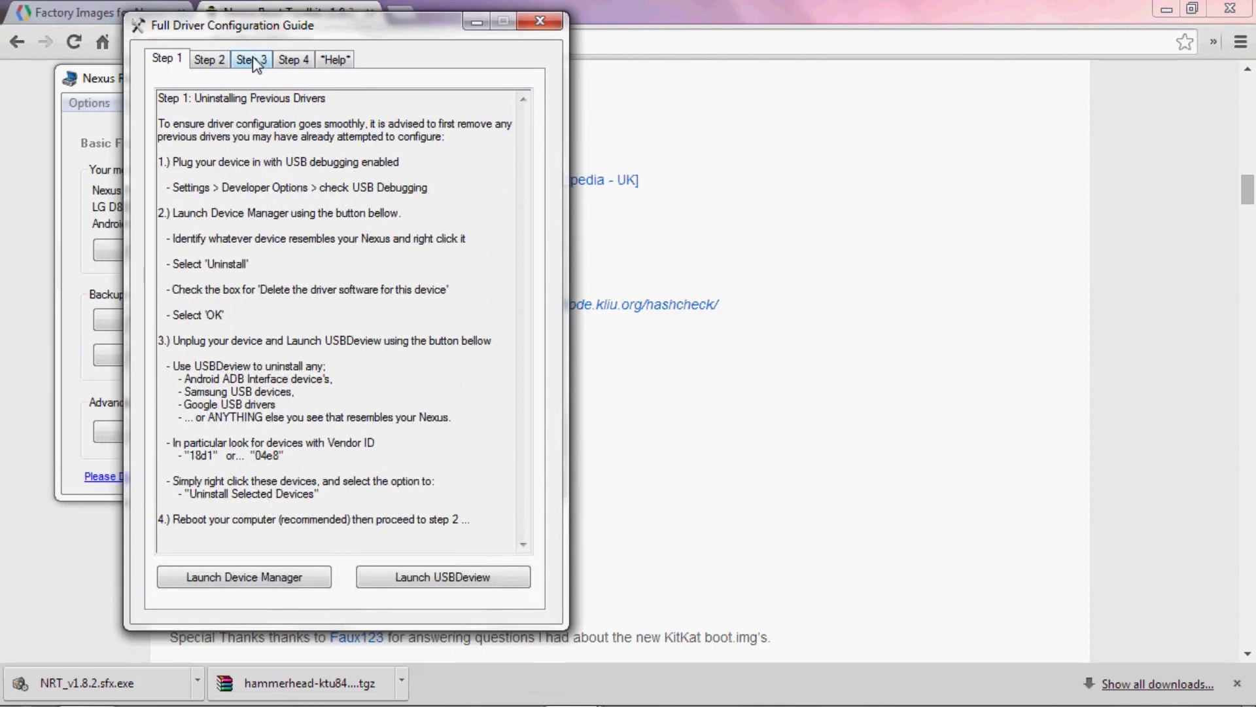
click(253, 62)
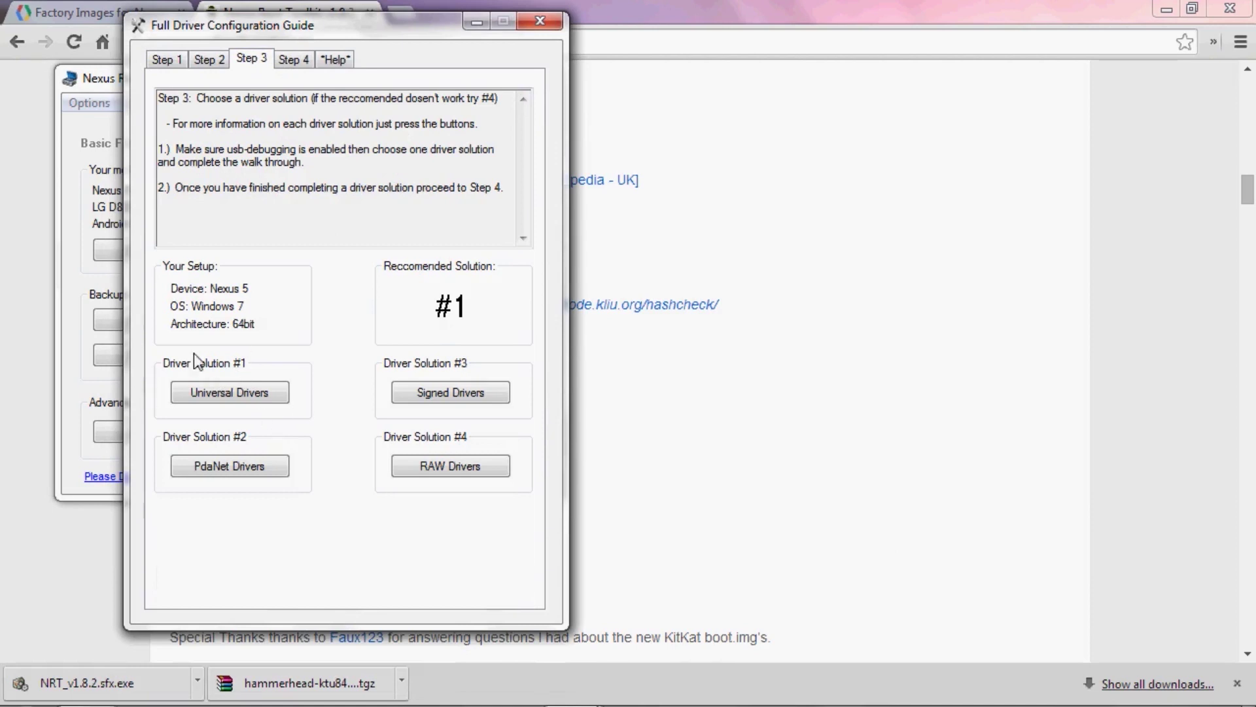
click(273, 392)
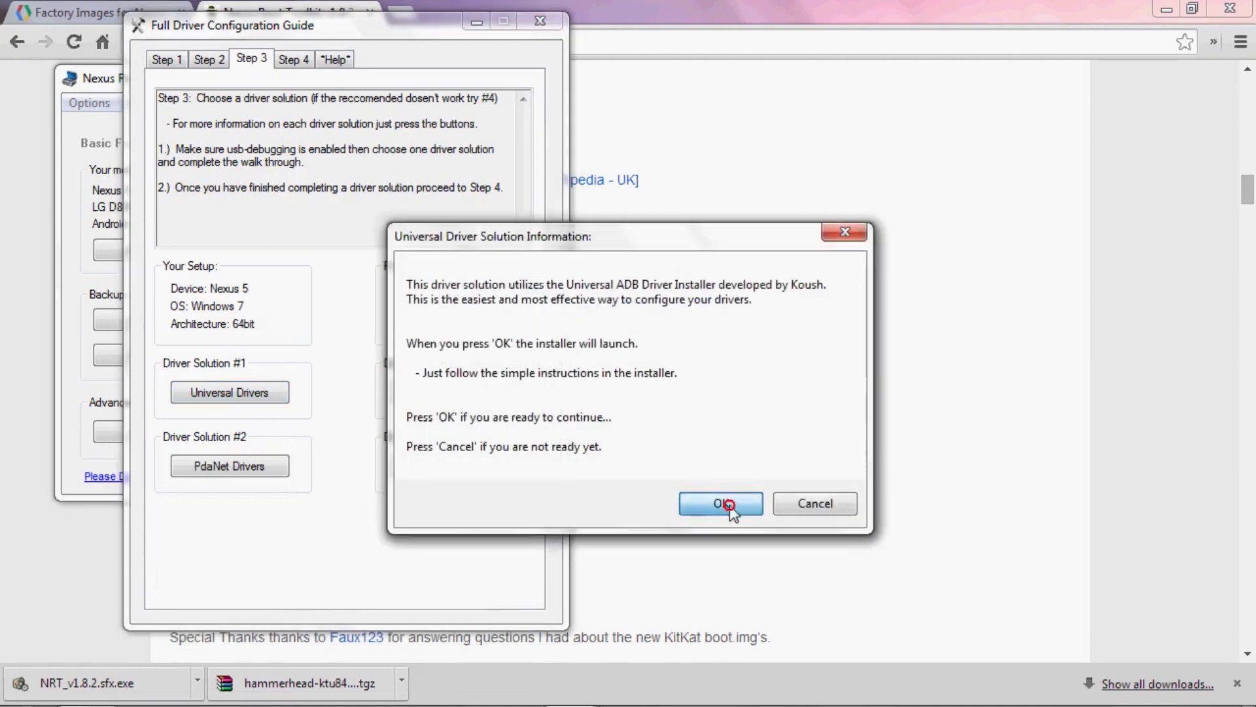
click(726, 503)
click(801, 529)
click(801, 530)
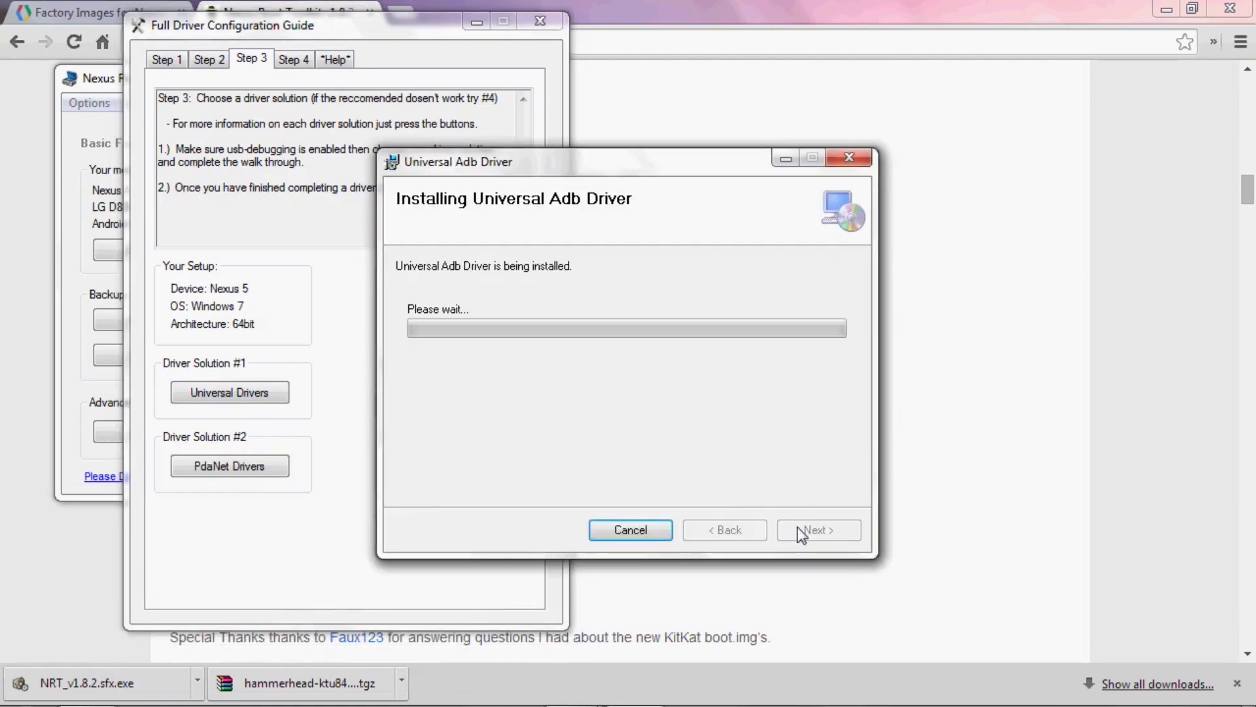
click(816, 530)
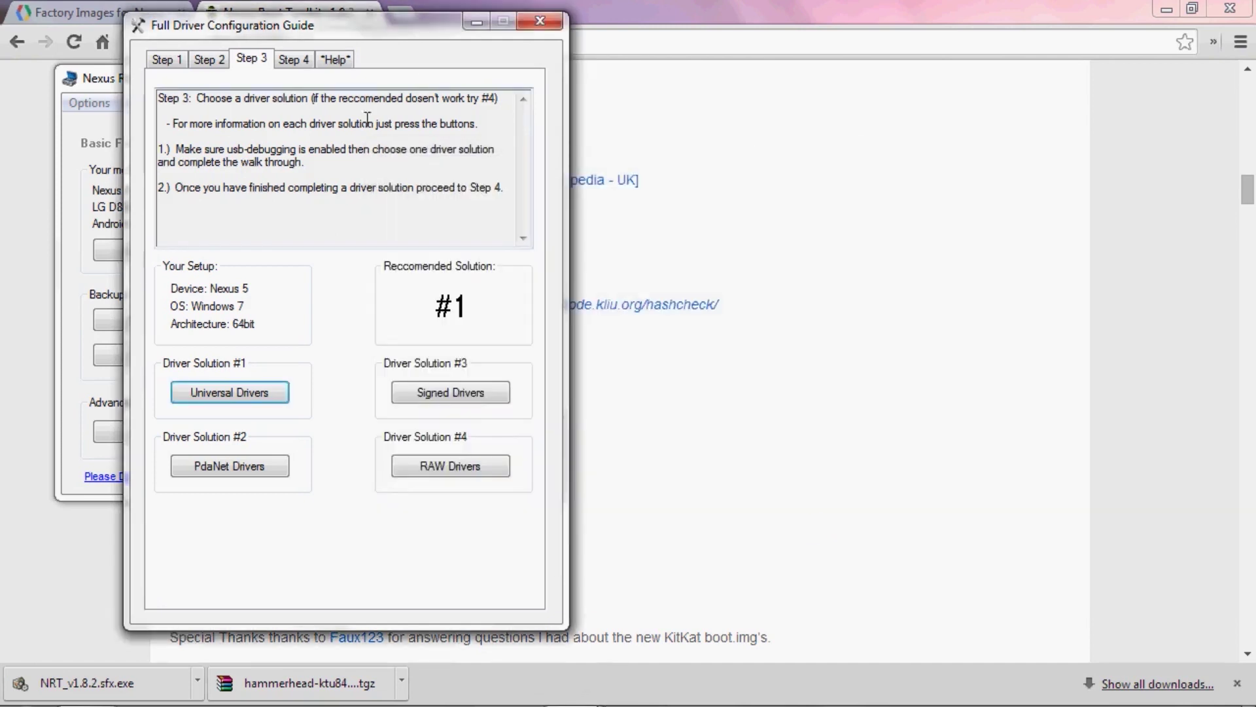
click(540, 21)
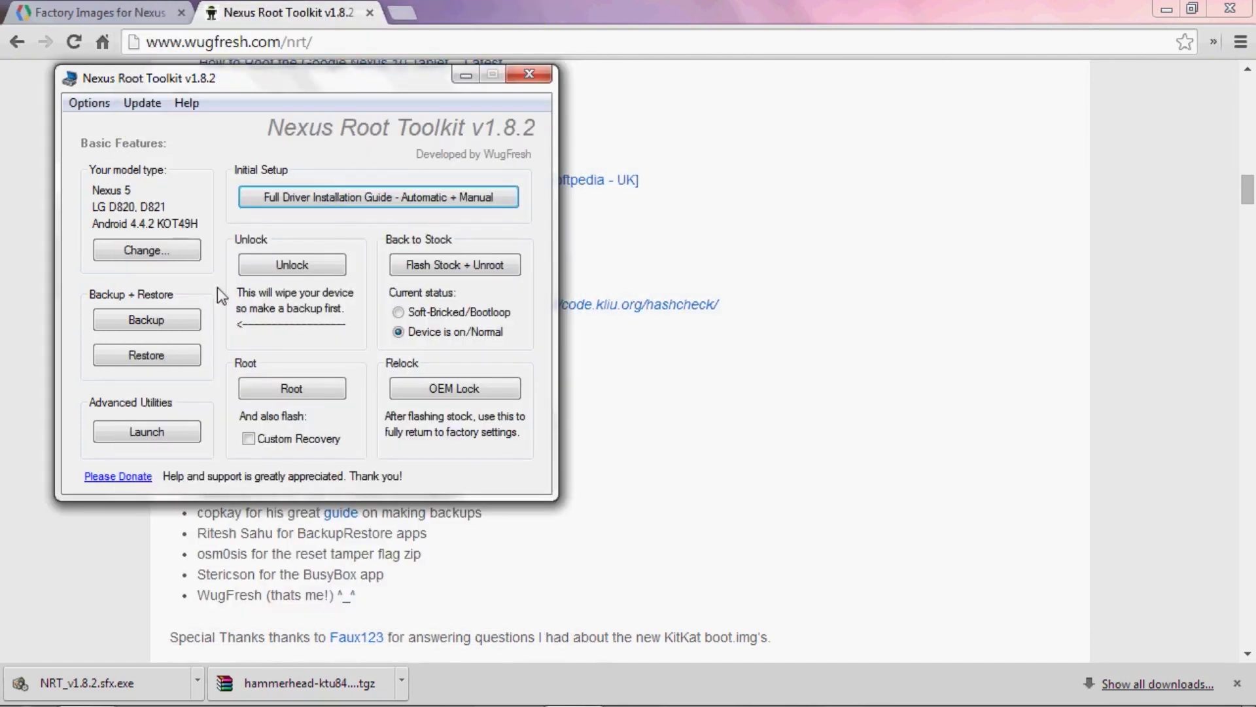
Step: Tick Enable 'No Wipe Mode' on the Options Flash Stock tab, confirm, and apply the settings
click(84, 104)
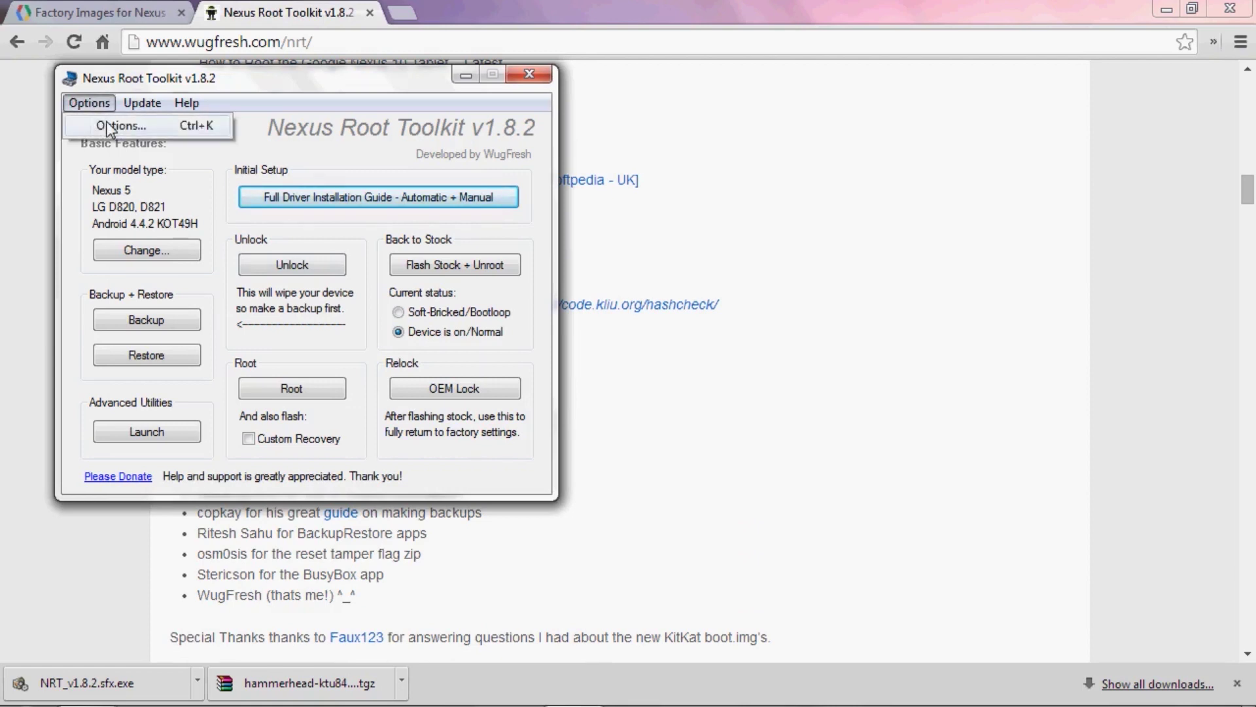
click(108, 128)
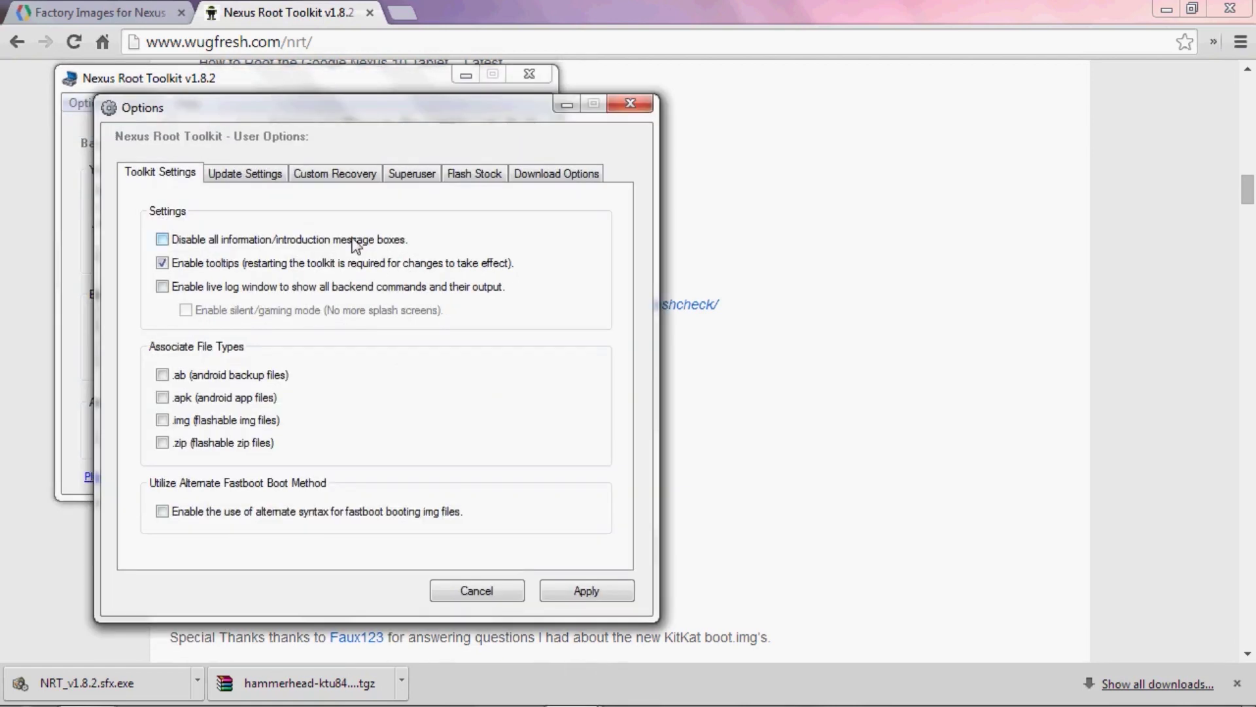
click(484, 176)
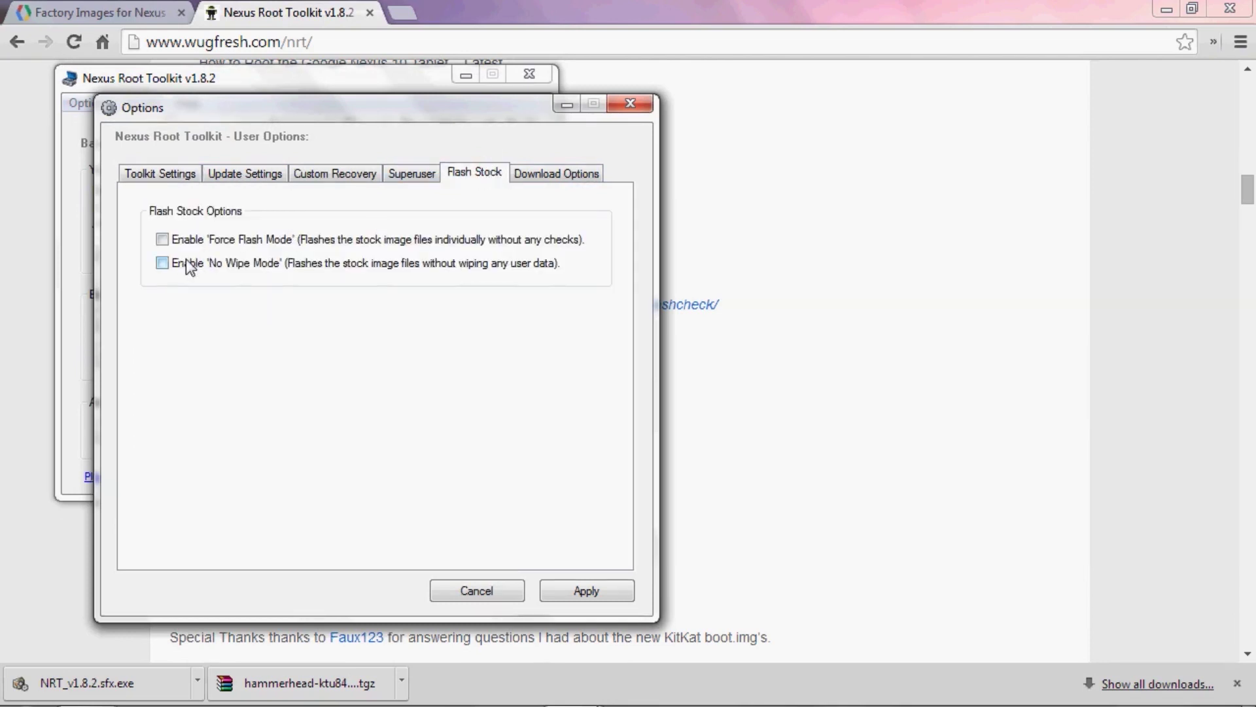
click(162, 262)
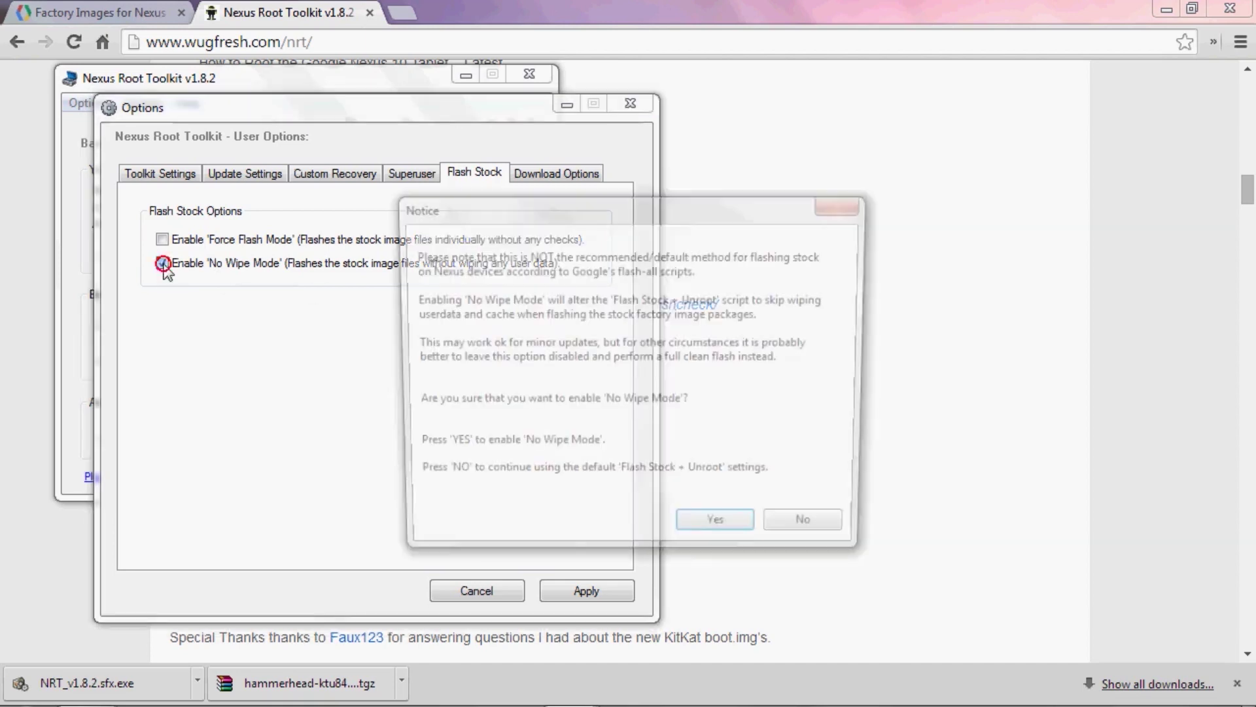
click(728, 540)
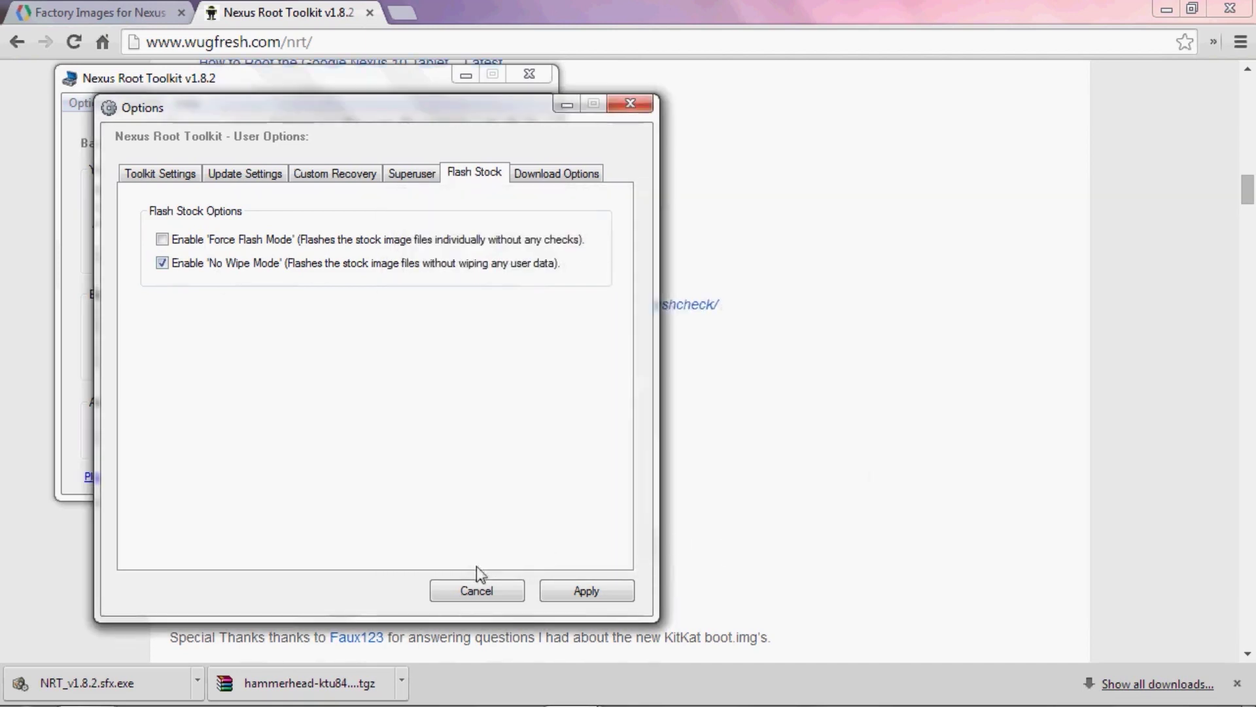
click(591, 593)
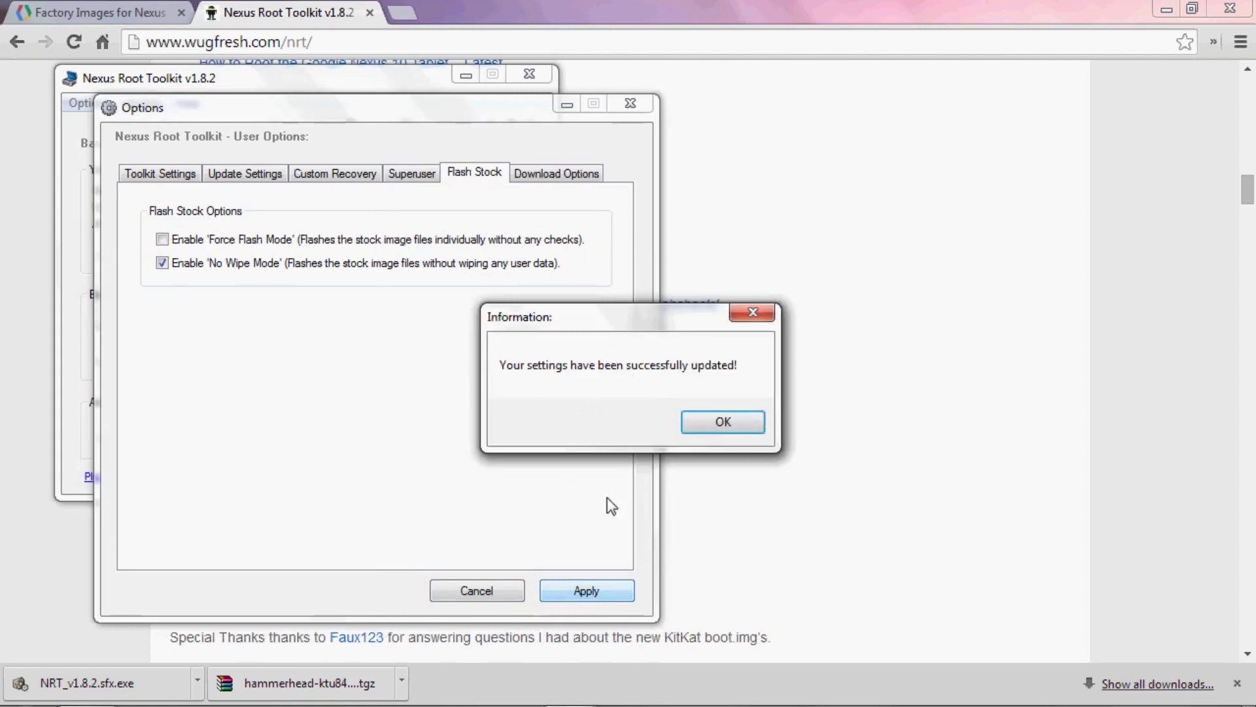
click(718, 424)
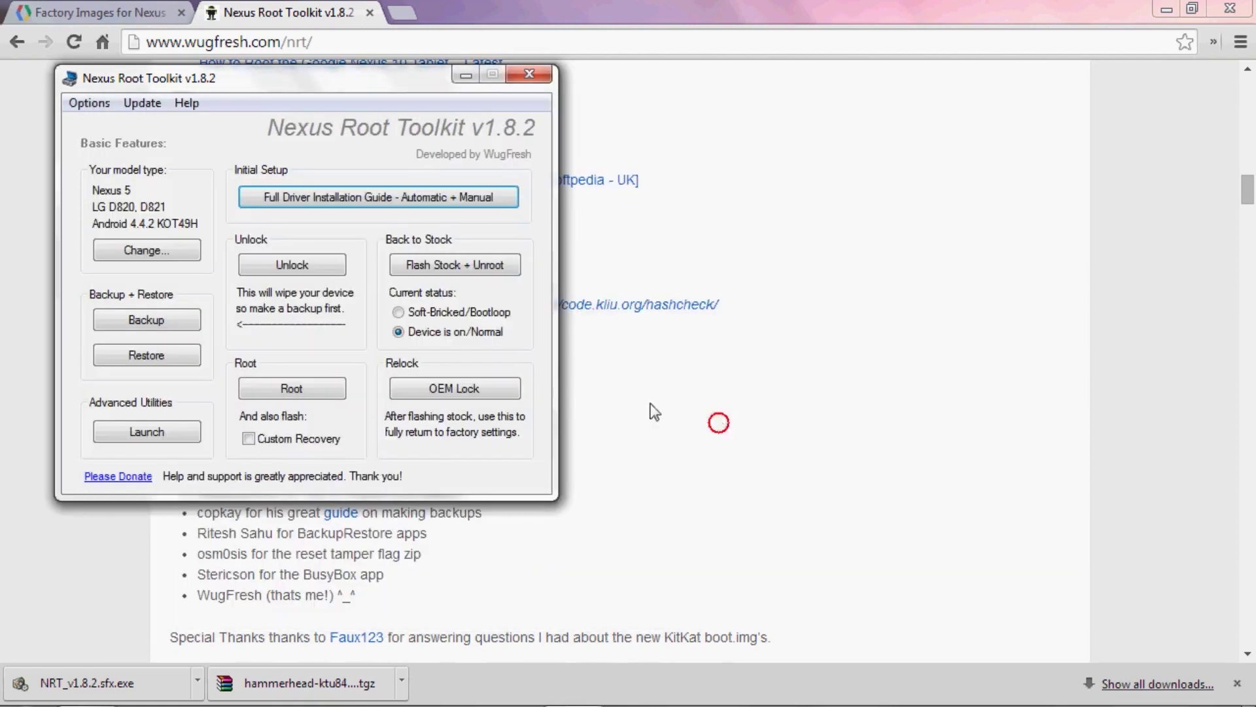
Step: Begin Flash Stock + Unroot, choosing Other/Browse with a factory image you downloaded yourself
click(425, 264)
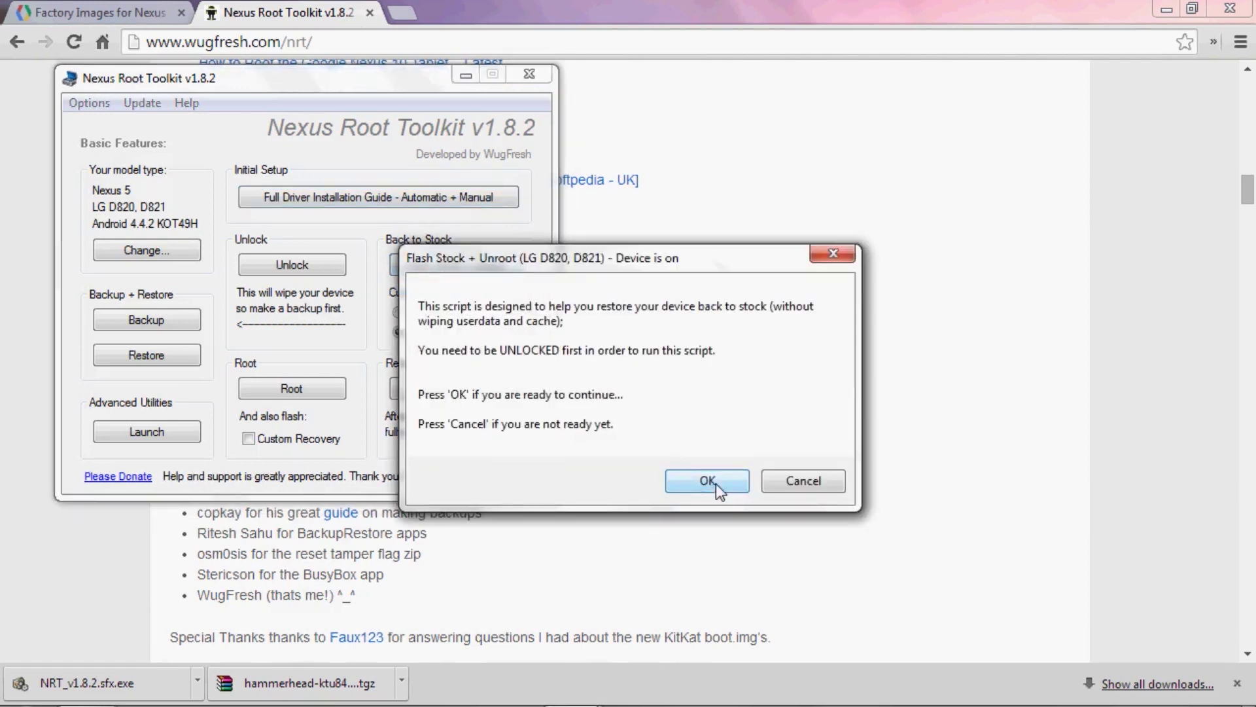
click(716, 483)
click(716, 483)
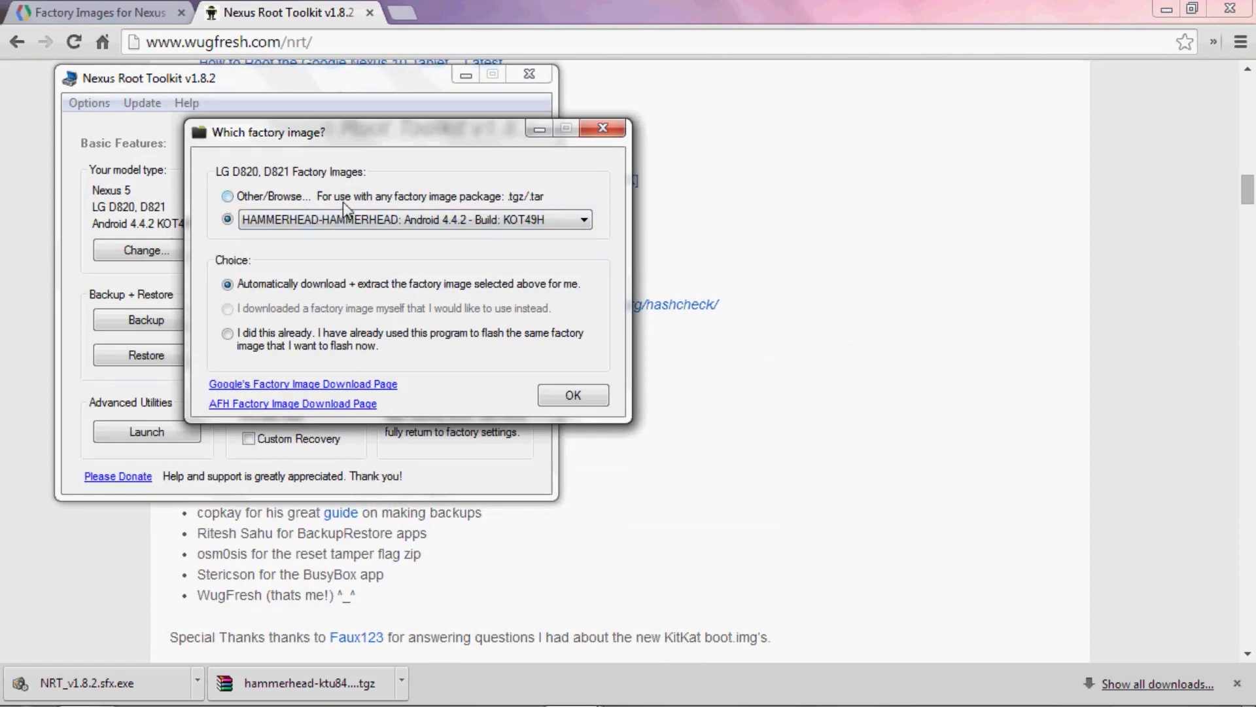
click(289, 195)
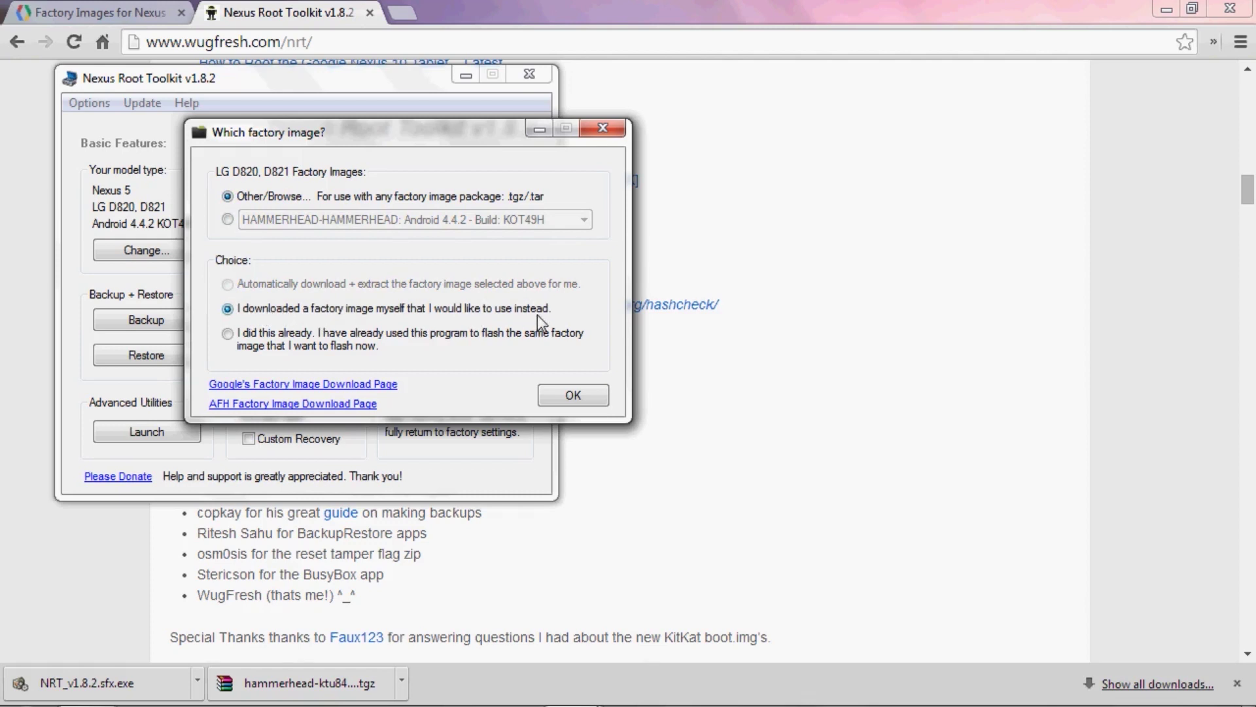
click(572, 398)
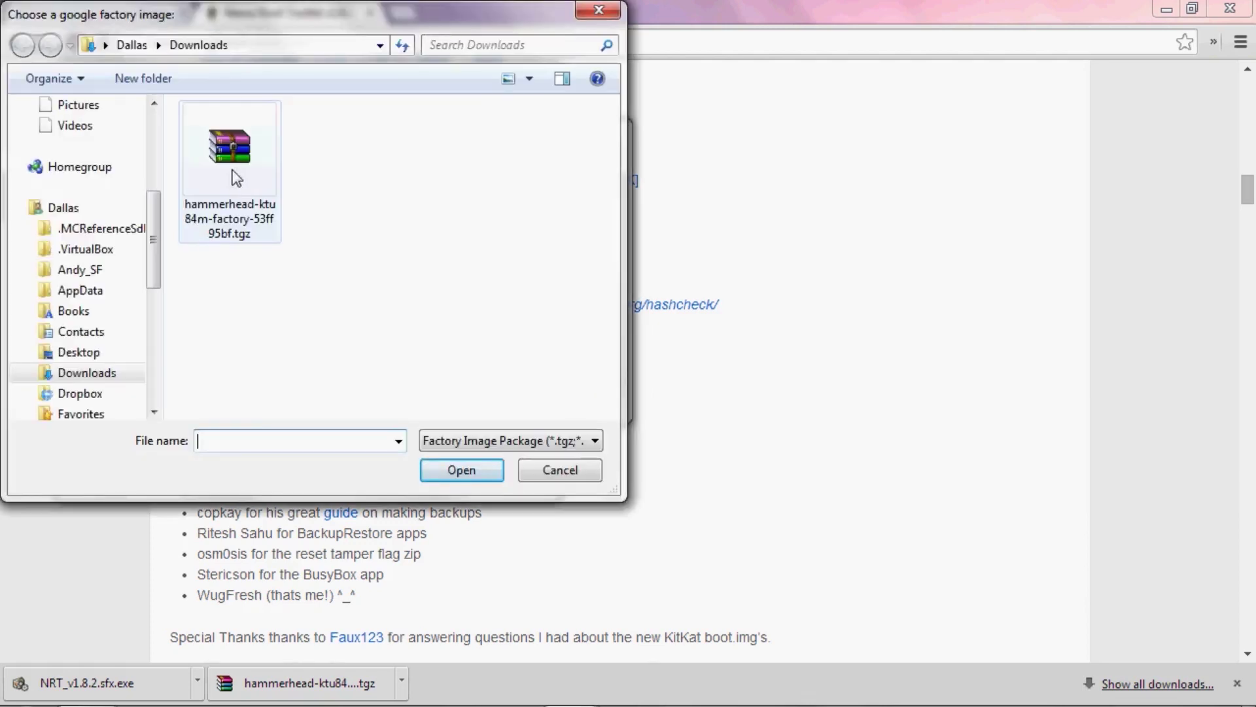
Step: Load hammerhead-ktu84m-factory-53ff95bf.tgz from Downloads and paste its MD5 hash for verification
click(239, 172)
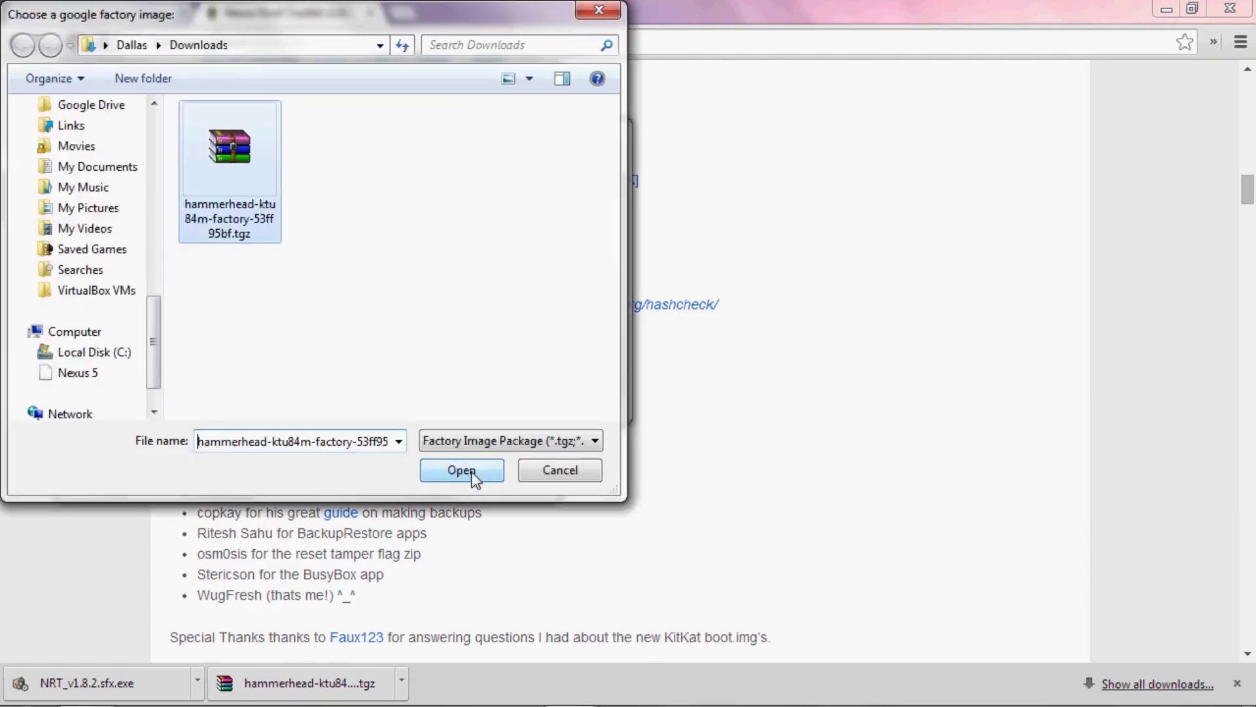
click(473, 476)
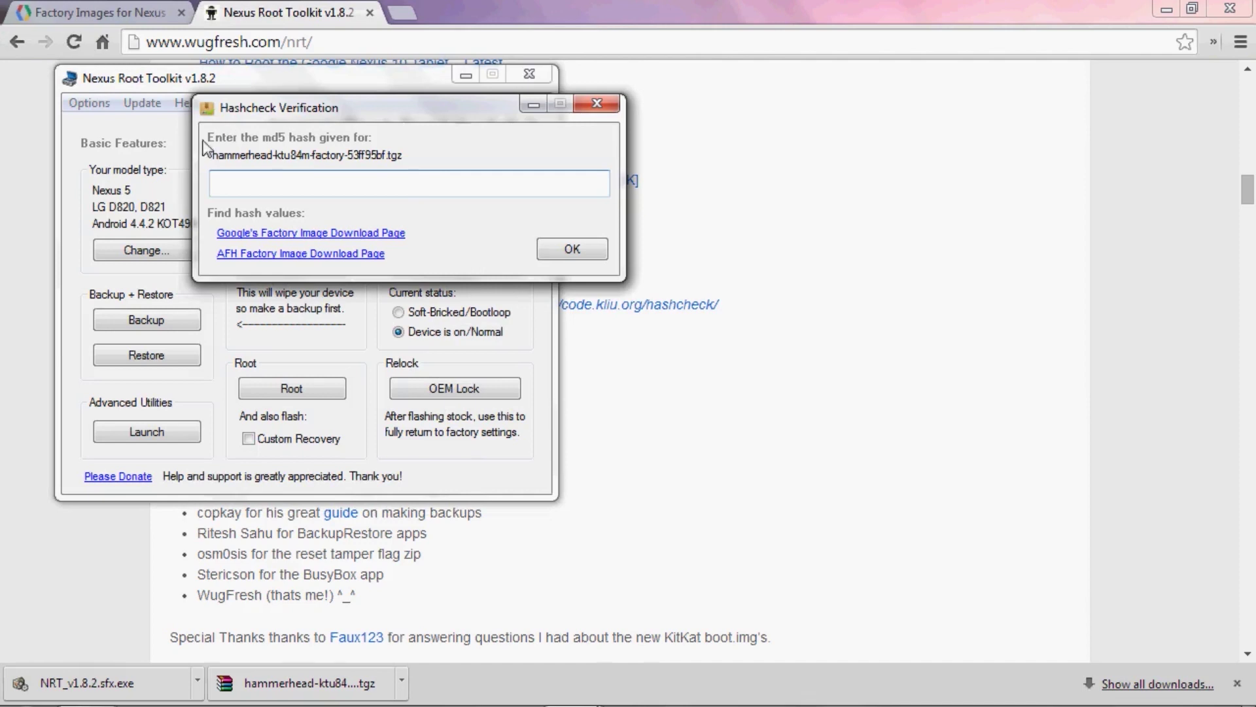
right_click(408, 186)
click(509, 270)
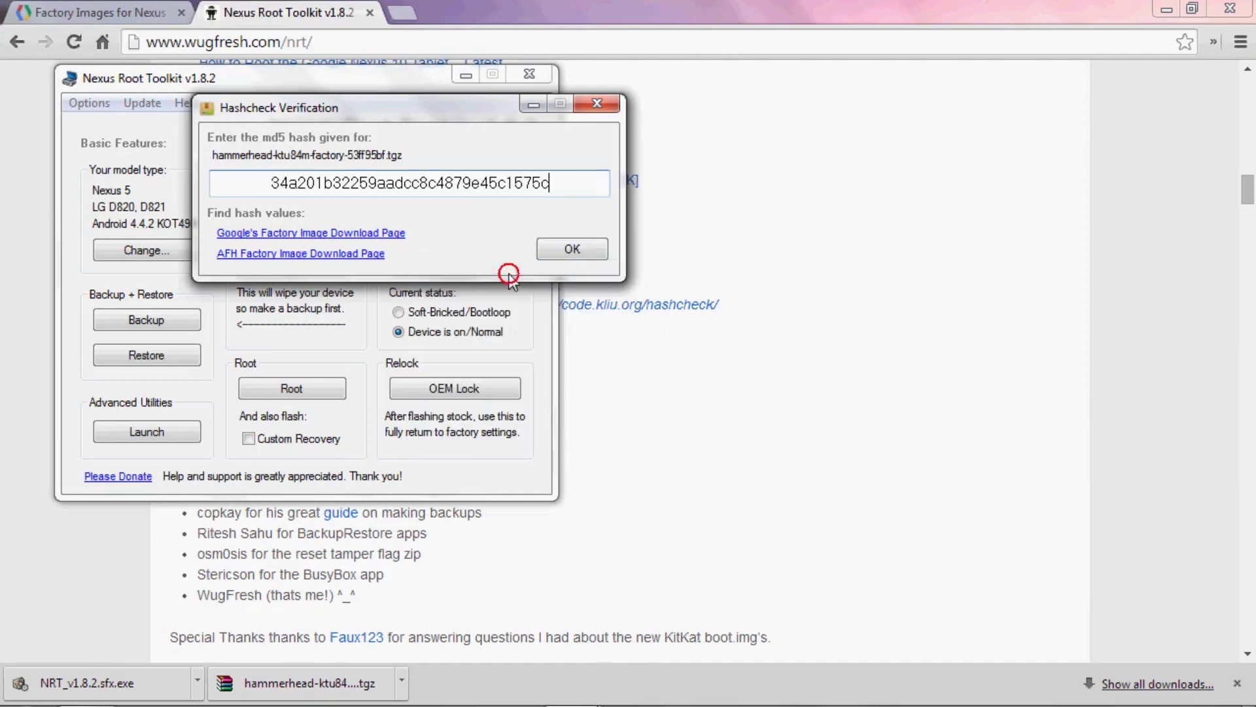
click(584, 249)
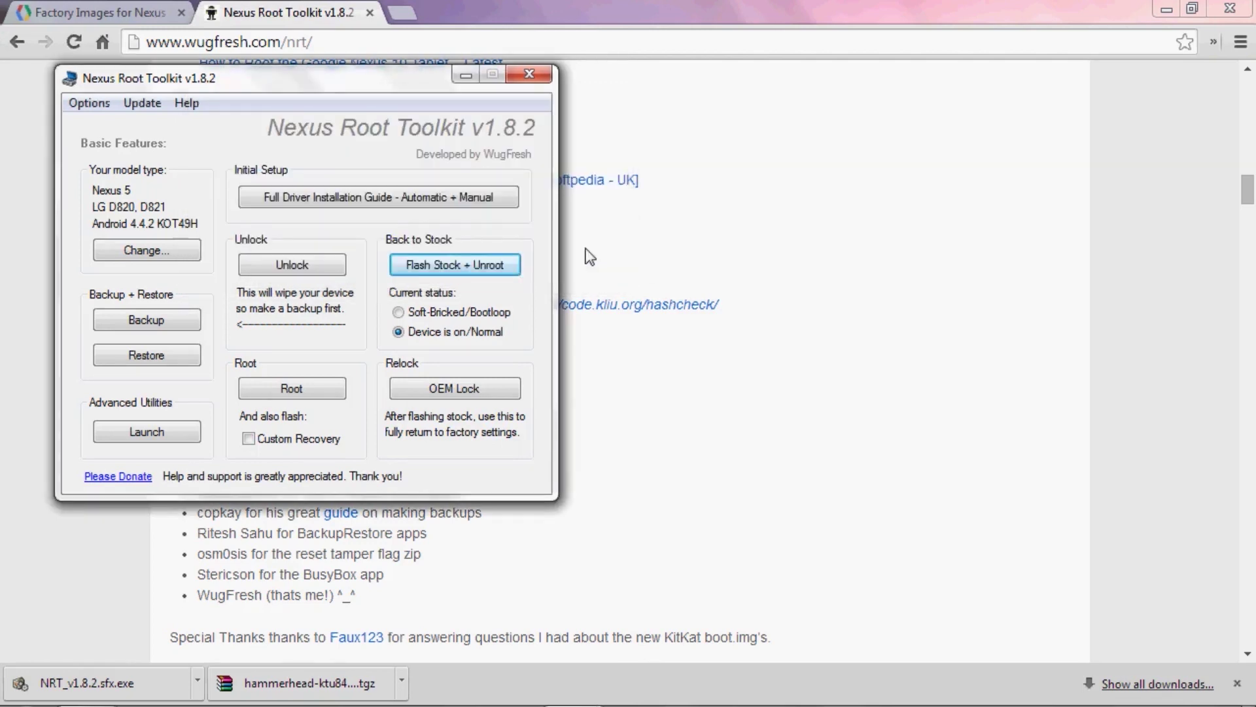
Step: Accept the passed hash check and flash stock in No Wipe Mode, keeping the current model type
click(770, 422)
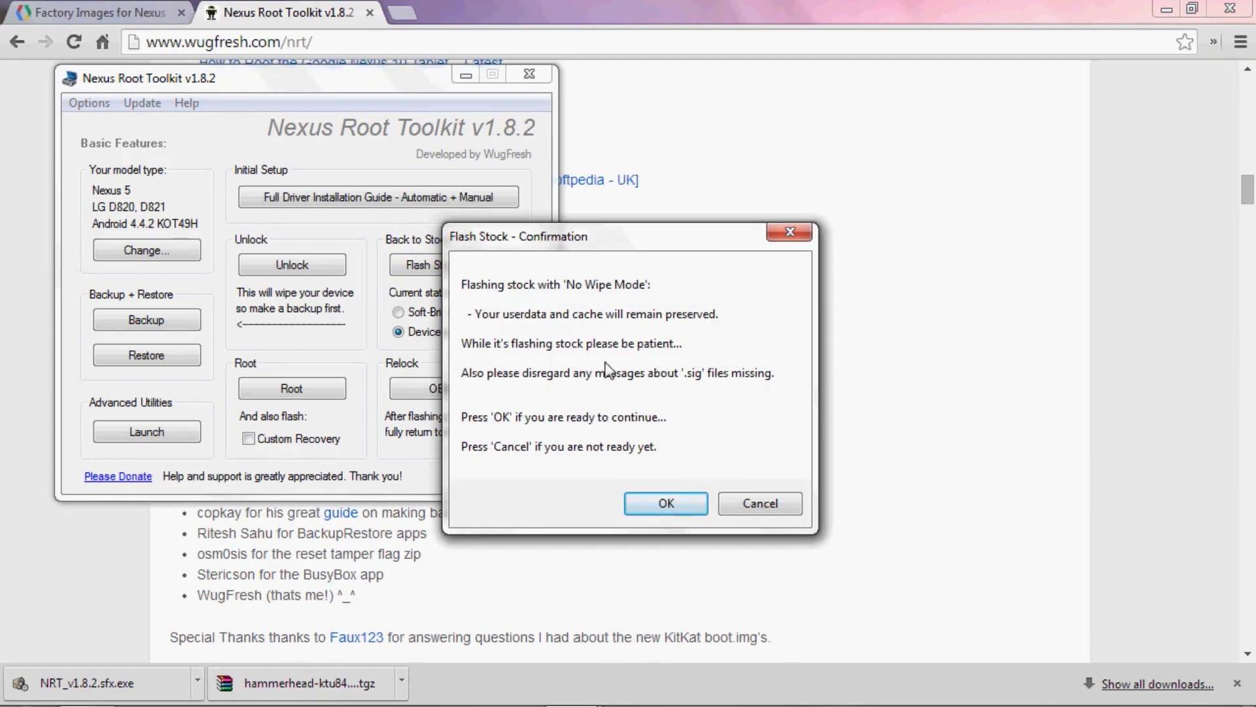
click(666, 503)
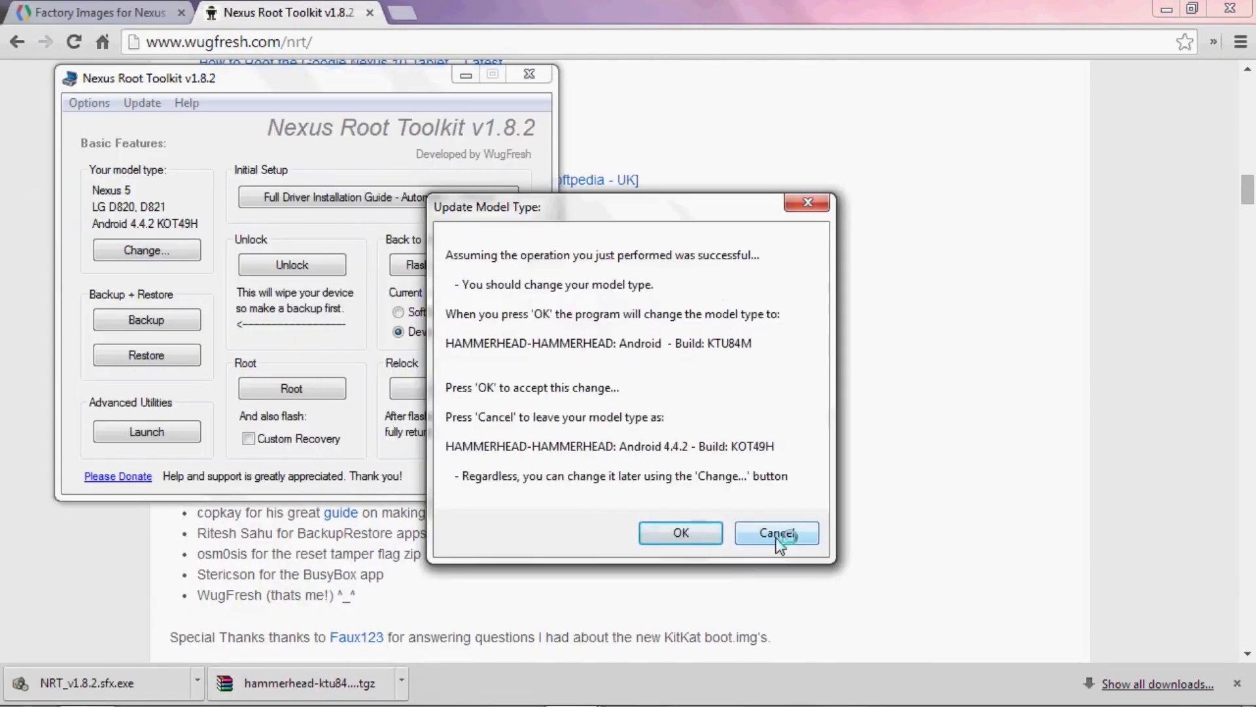
click(775, 531)
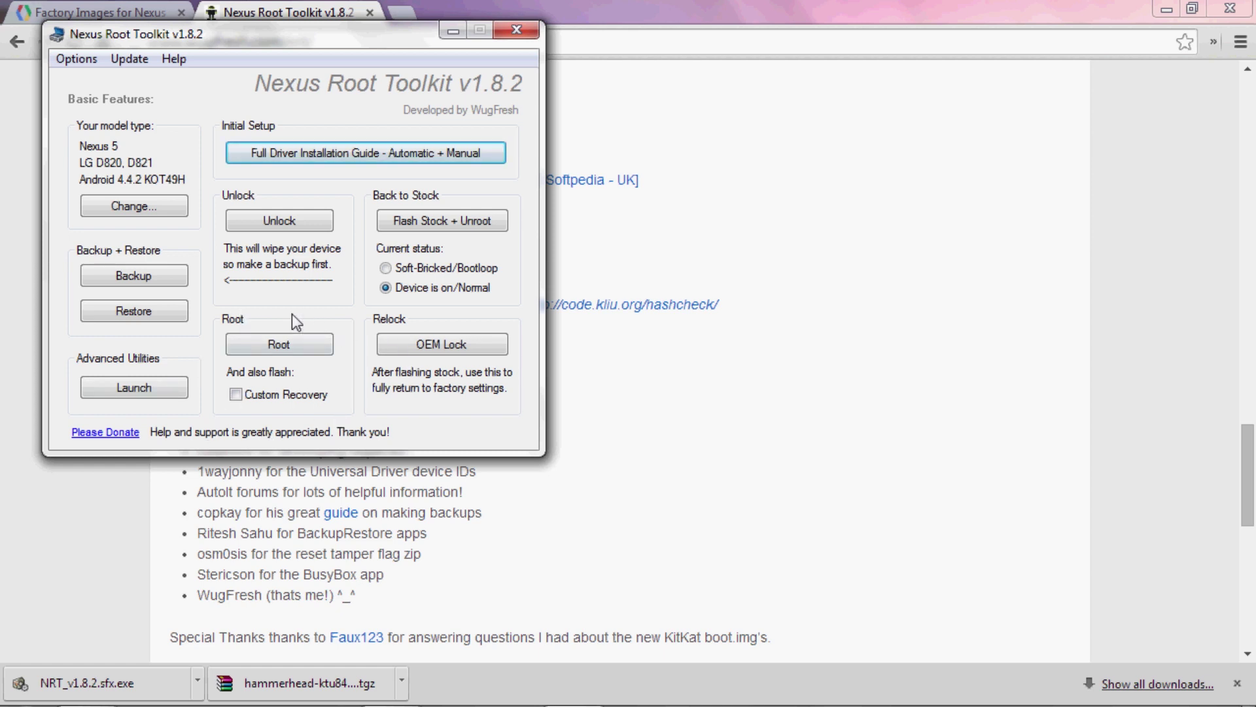
Step: Root the Nexus 5 with Custom Recovery ticked and dismiss the Rooting Procedure Complete summary
click(236, 394)
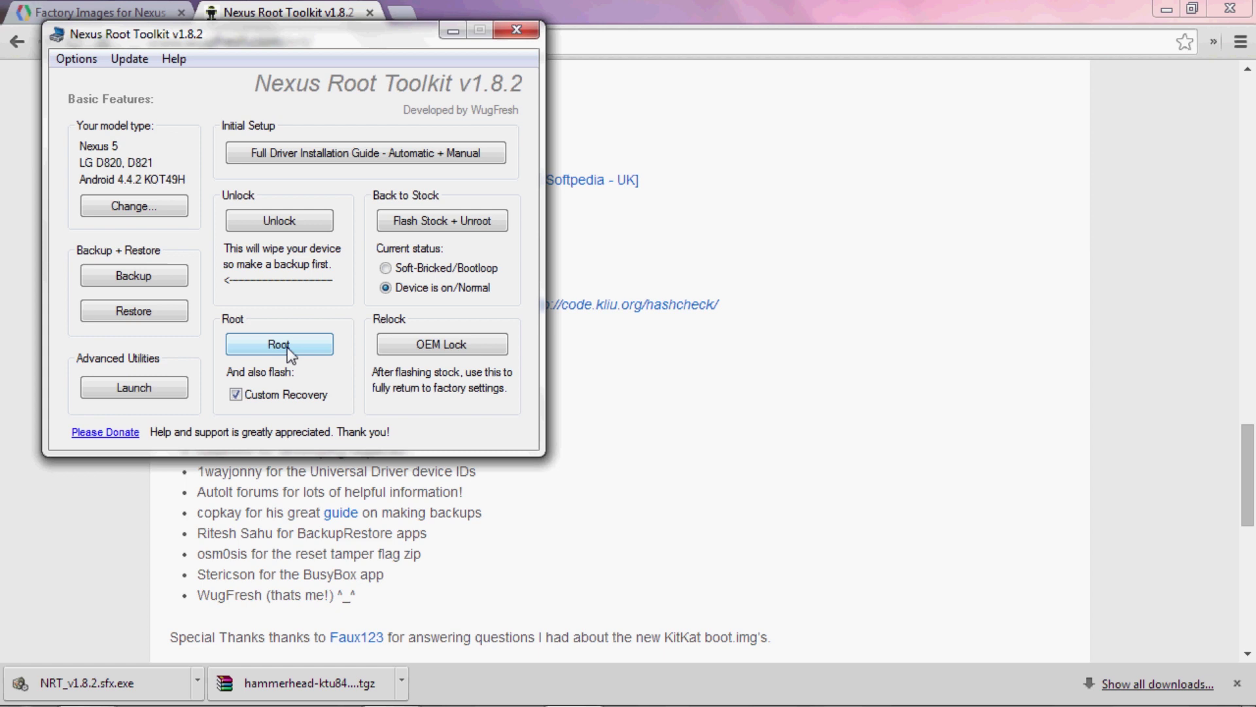
click(280, 345)
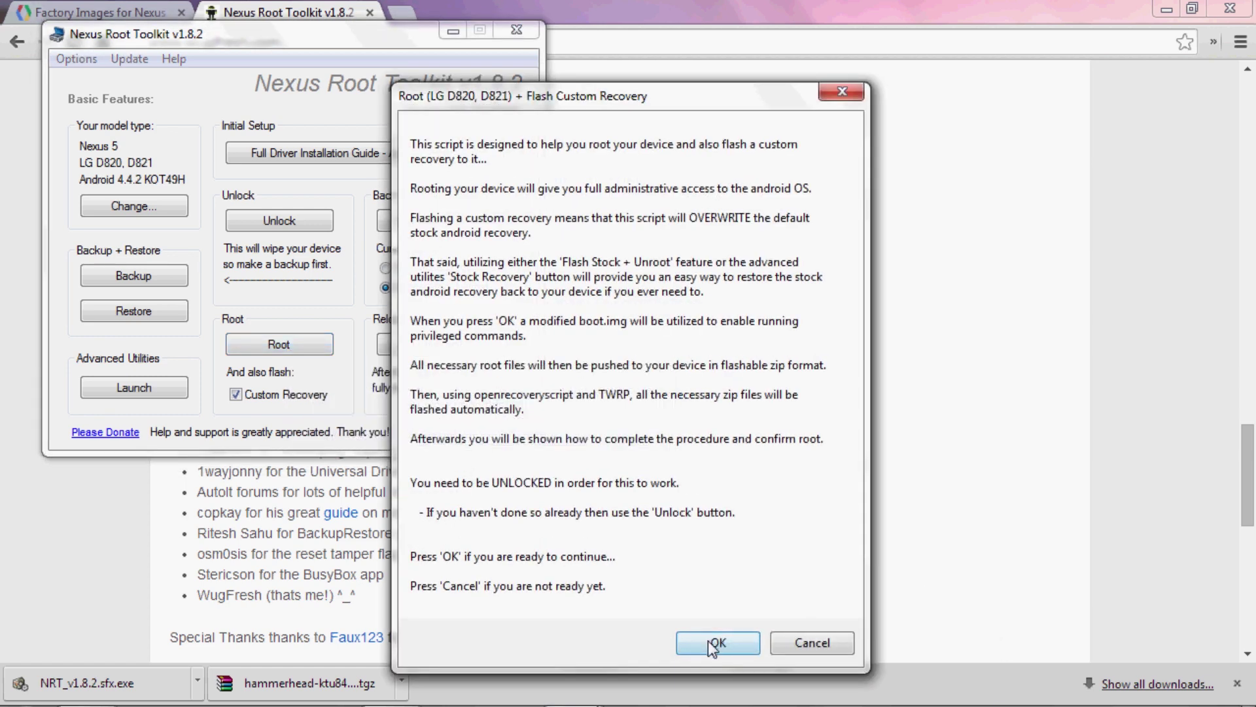
click(713, 644)
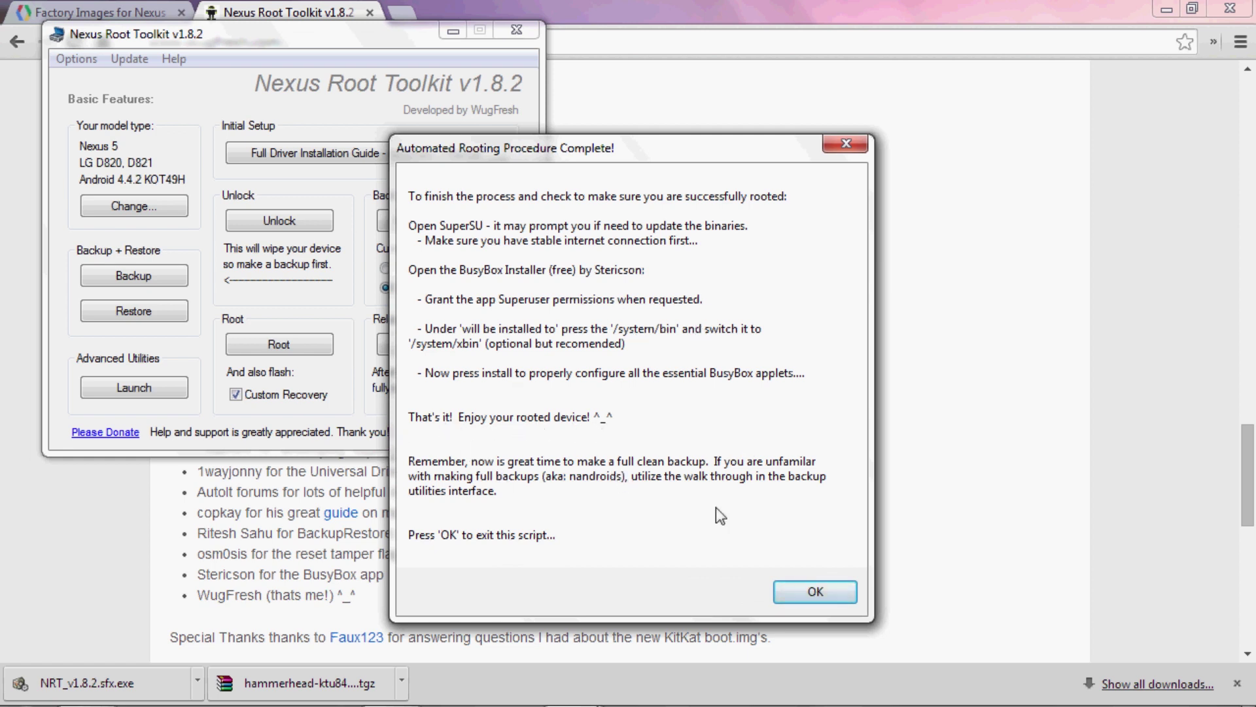
click(799, 590)
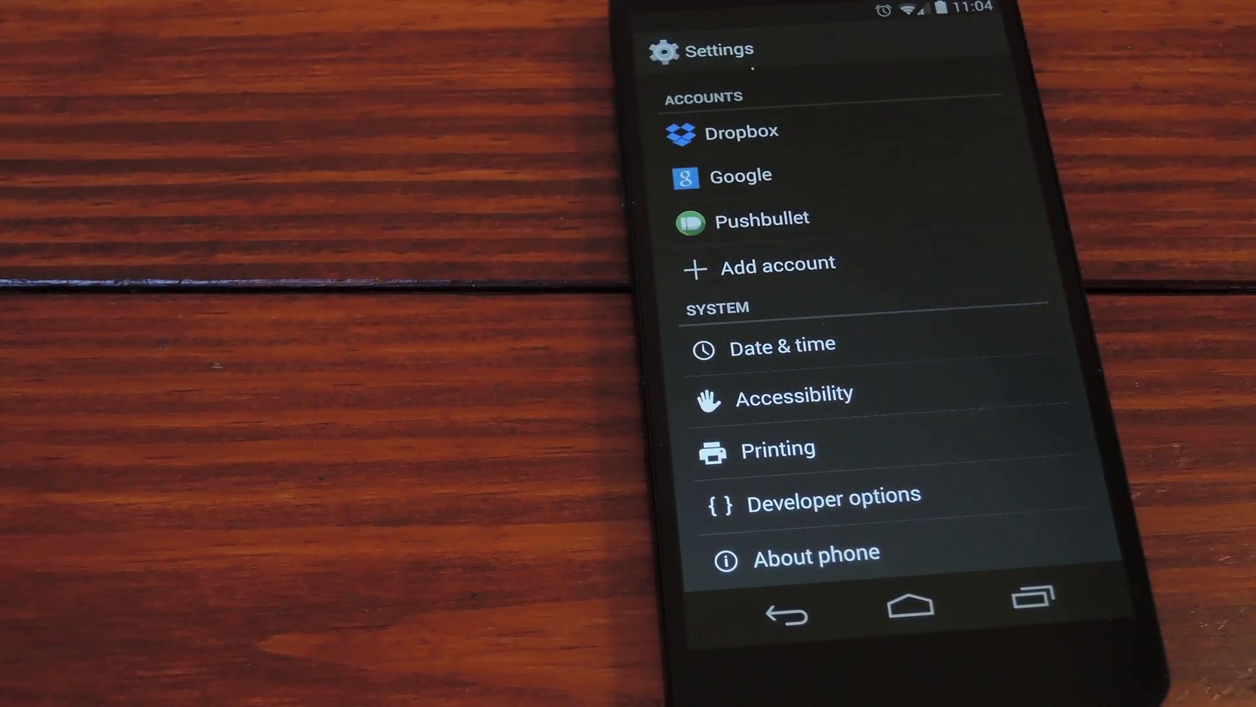
Step: View About phone to confirm Android version 4.4.3, then go back to the home screen
click(818, 556)
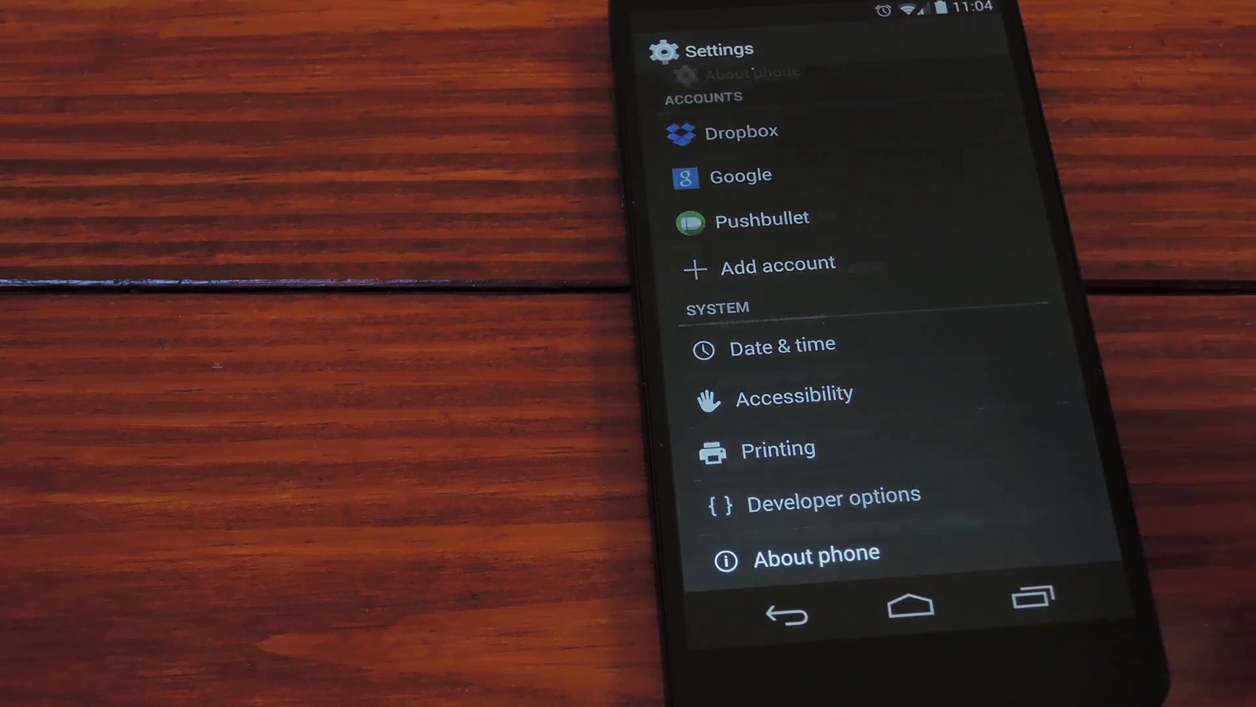
click(915, 399)
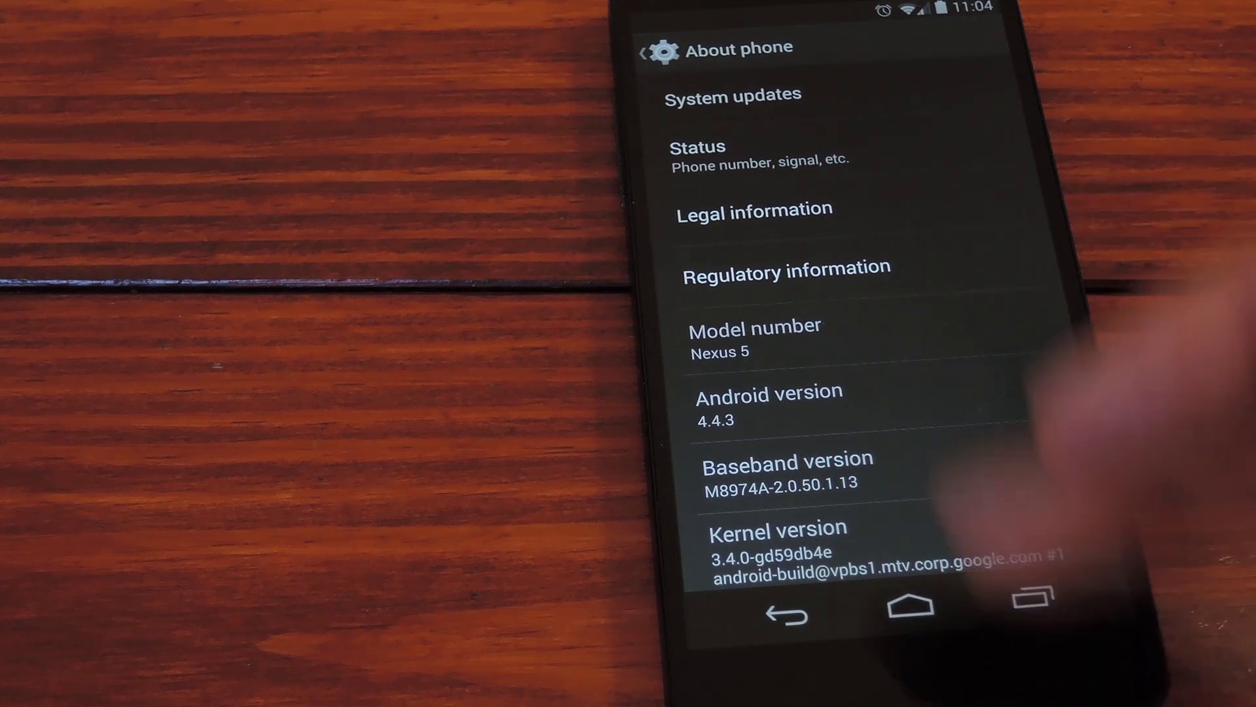
click(910, 607)
Step: Launch the Phone app to show the dialer keypad
click(734, 533)
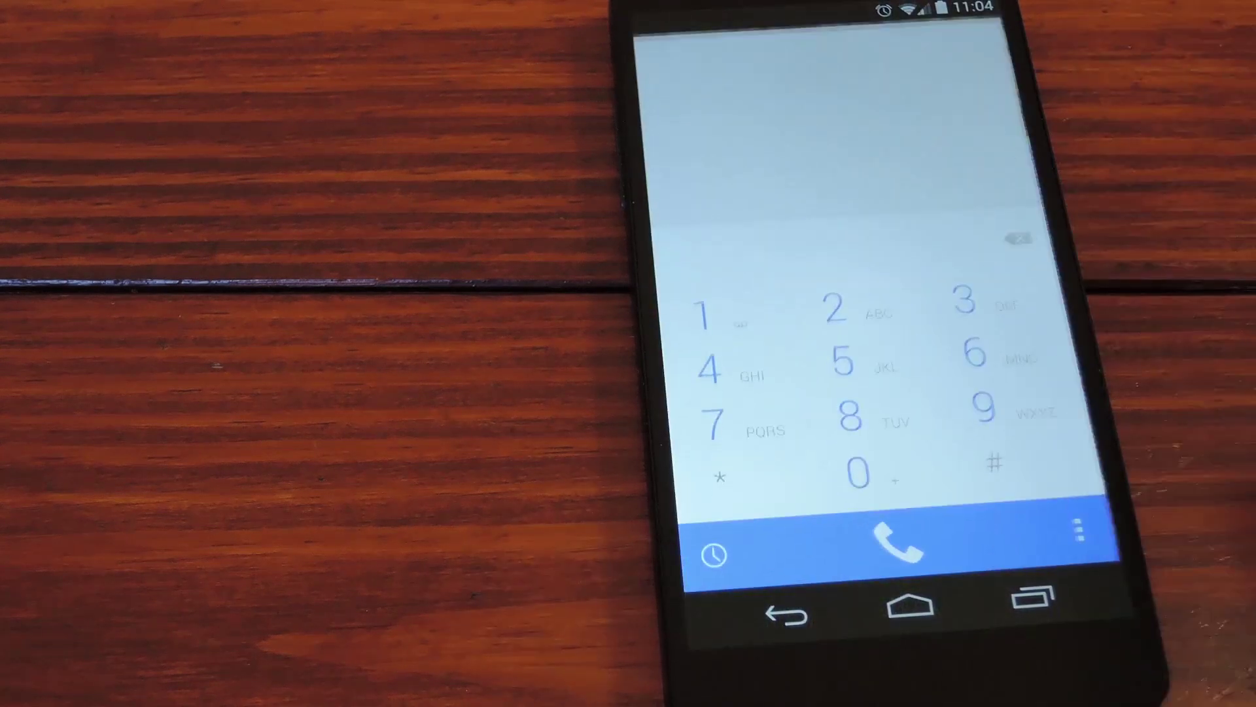